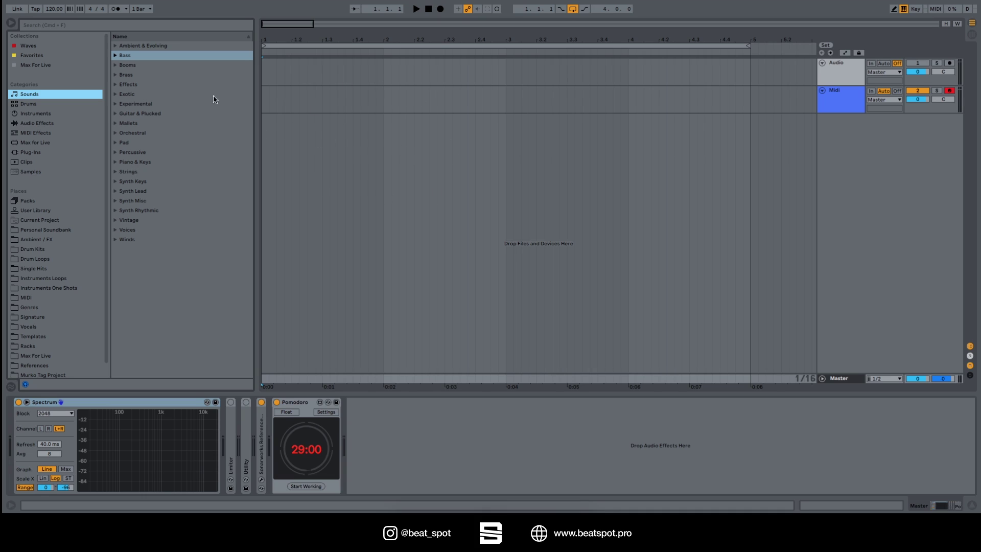
Open the Waves collection and show the color-tag options for the Bass Rider Stereo plug-in.
left_click(40, 47)
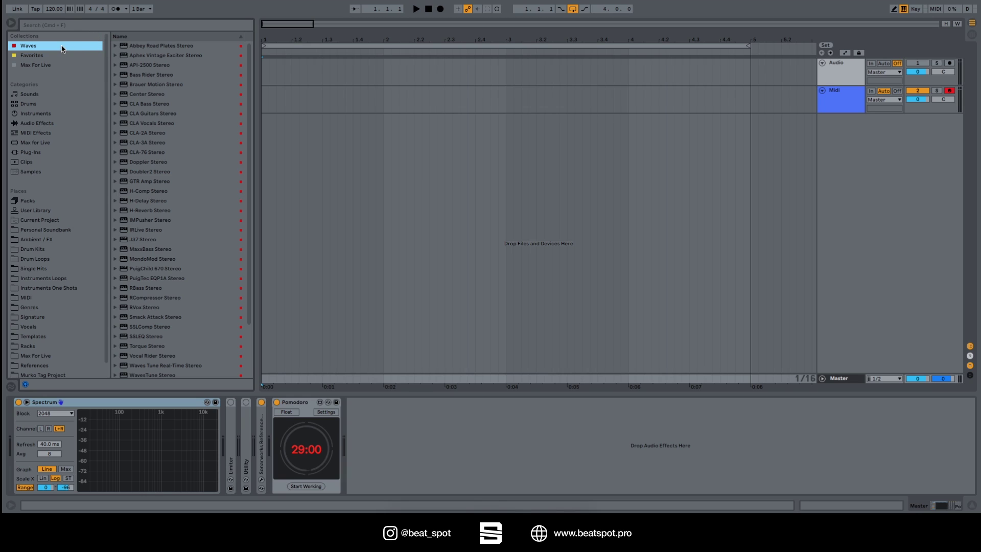
left_click(174, 75)
right_click(174, 77)
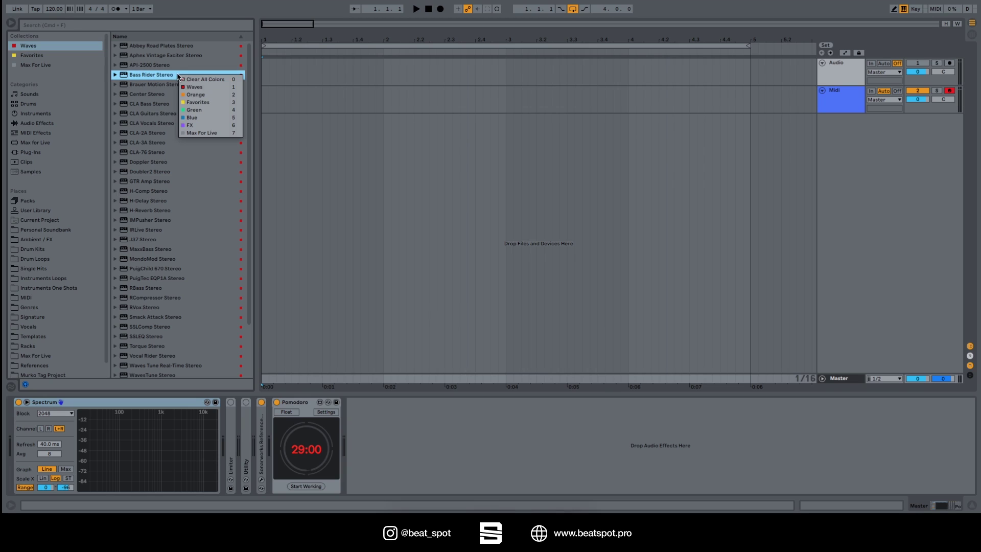
left_click(164, 99)
Look through the whole list of plug-ins tagged in the Waves collection.
scroll(168, 108, "down", 3)
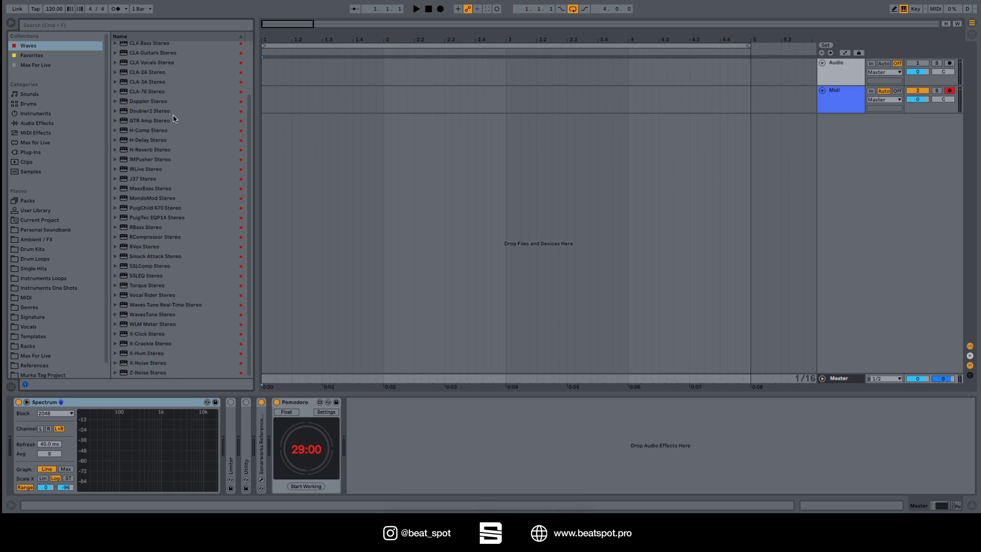
scroll(183, 240, "up", 3)
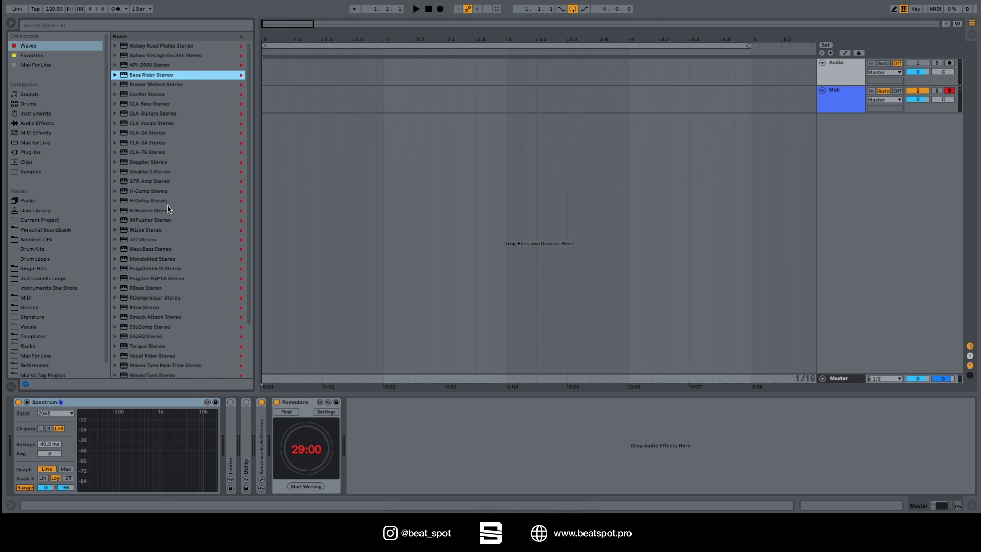
scroll(159, 227, "down", 3)
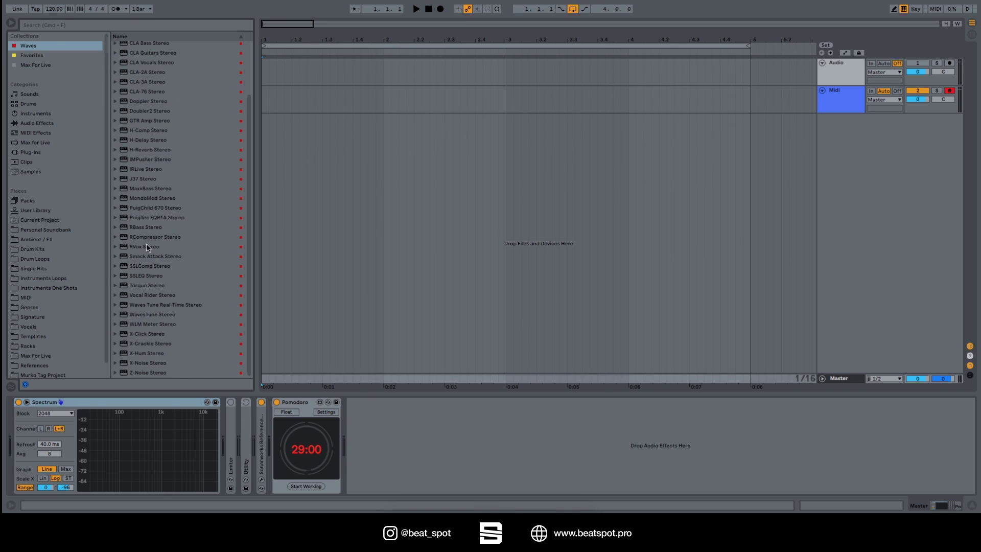
scroll(178, 212, "up", 3)
scroll(147, 84, "down", 2)
scroll(148, 86, "down", 2)
scroll(152, 123, "up", 3)
scroll(159, 154, "down", 3)
scroll(144, 164, "up", 3)
Open the Favorites collection and look through its list of plug-ins.
left_click(72, 57)
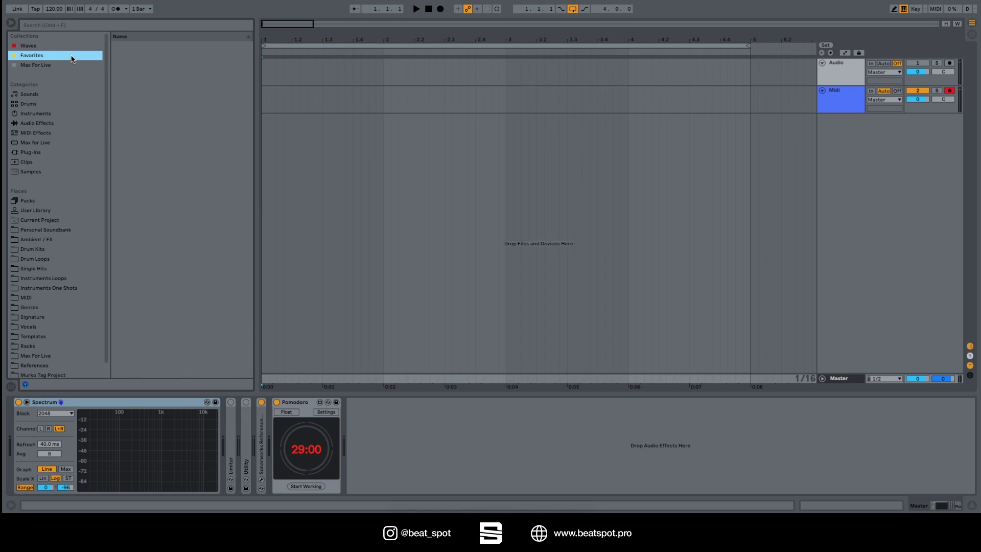
scroll(169, 66, "down", 5)
scroll(170, 77, "down", 4)
scroll(164, 306, "down", 3)
scroll(162, 280, "up", 8)
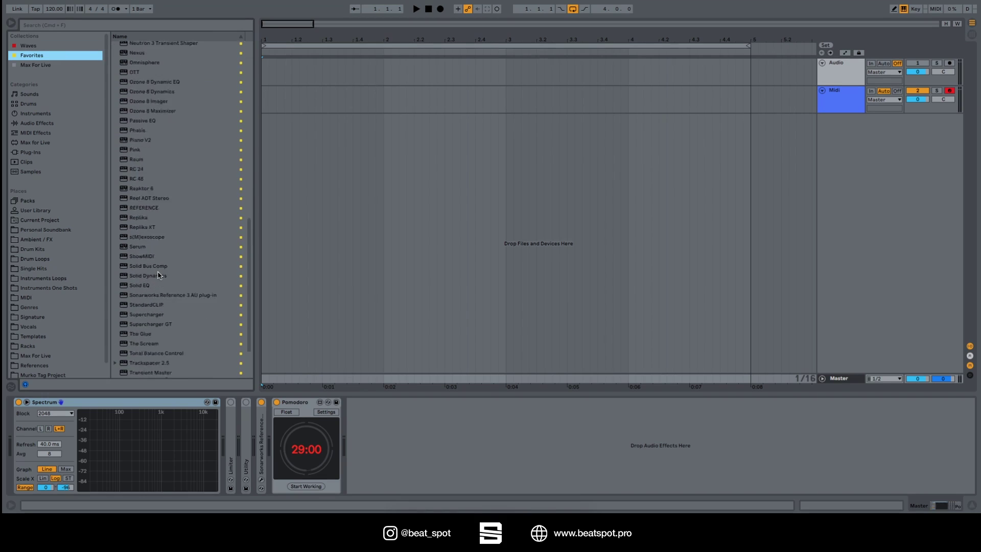
Open the Max For Live collection and check the color-tag options for LFO MIDI.amxd.
left_click(60, 67)
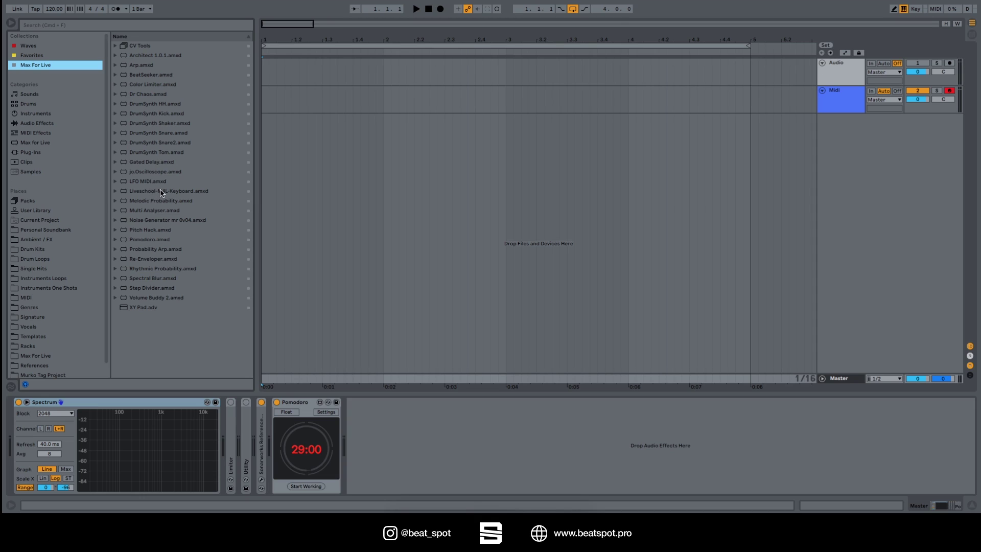
right_click(219, 180)
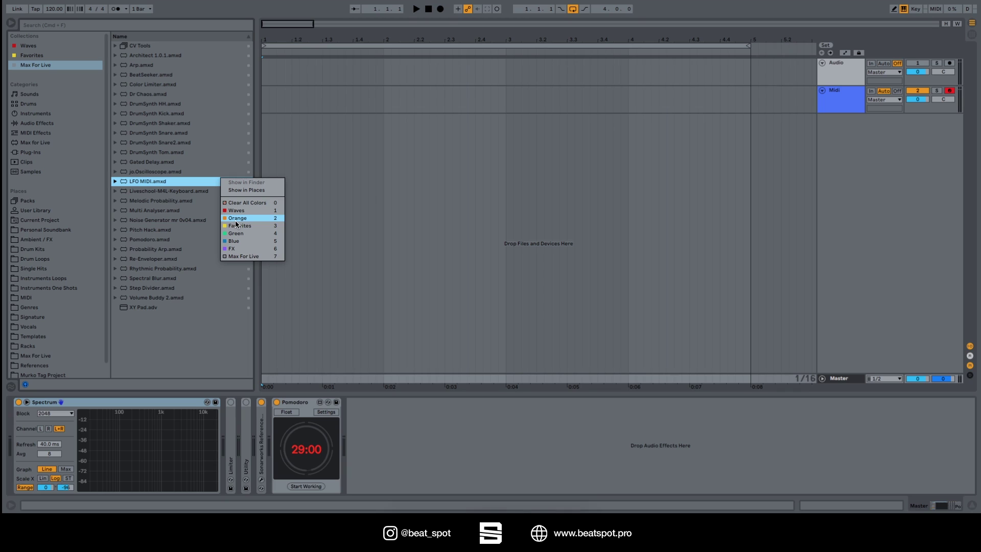
left_click(58, 34)
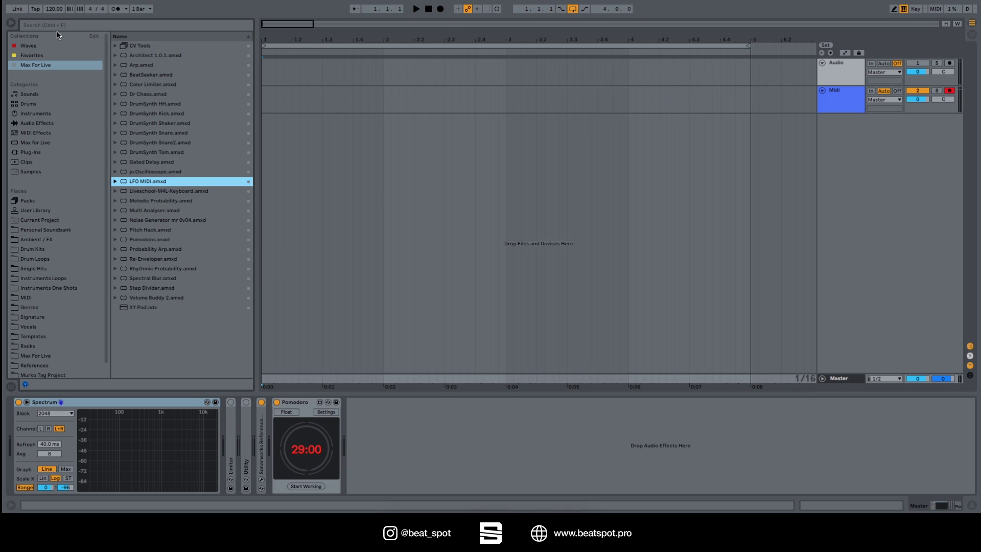
Open the Collections for editing, review which color collections can be displayed, and finish editing.
left_click(93, 36)
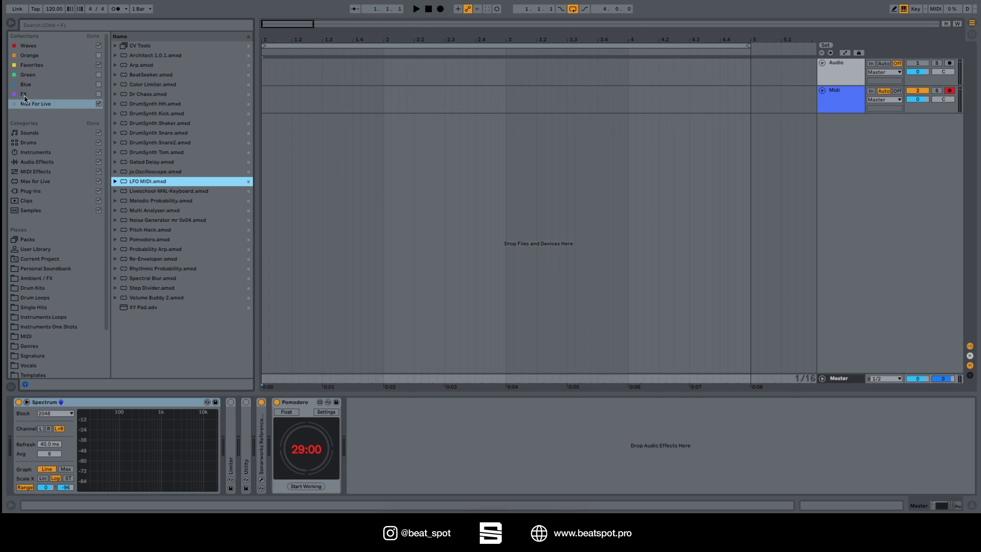
left_click(98, 58)
left_click(99, 75)
left_click(92, 38)
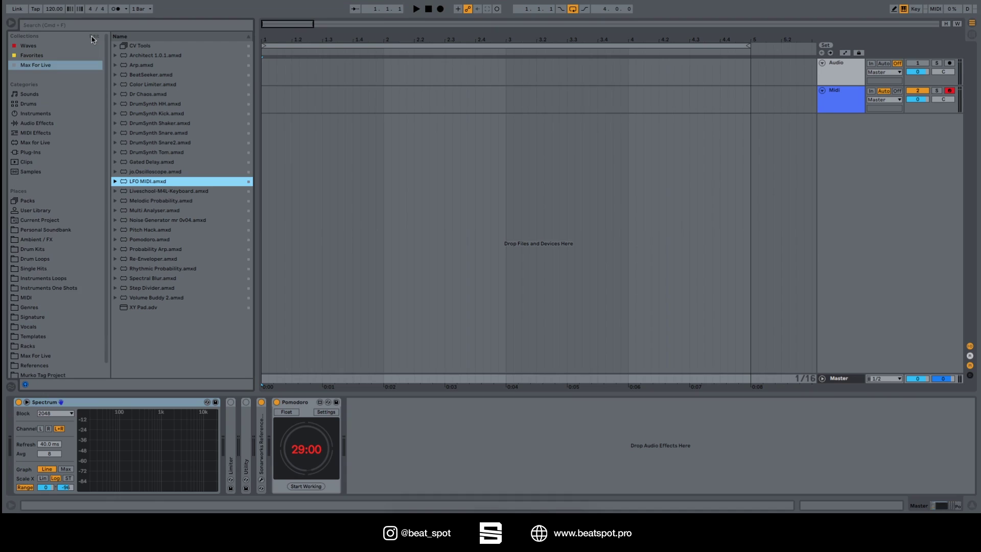
View the Sounds category and browse the kits in the Drums category.
left_click(46, 95)
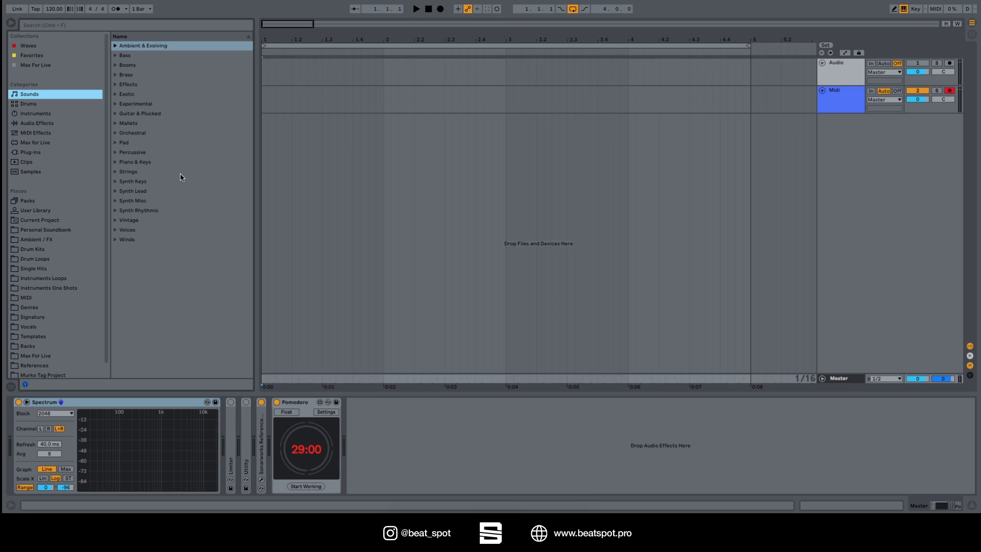
left_click(77, 104)
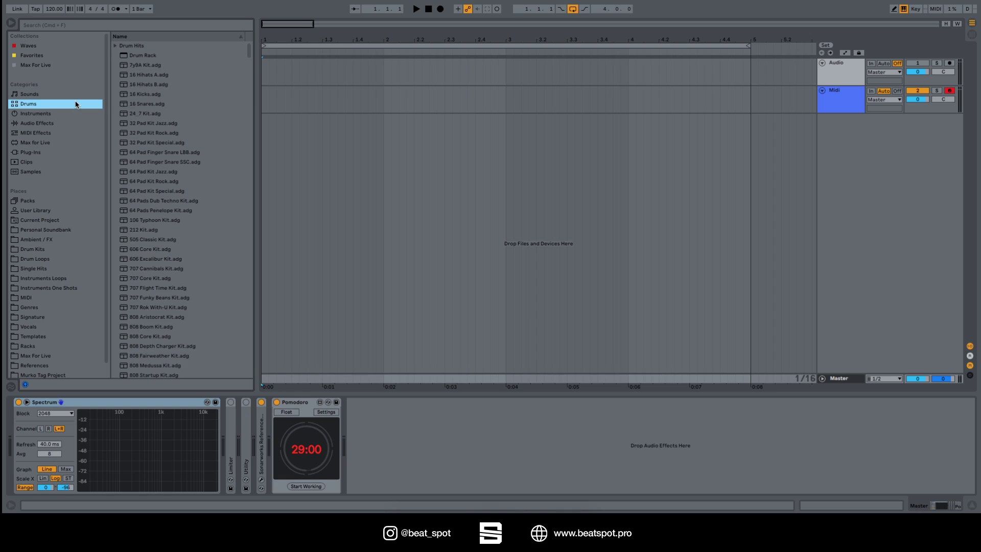
scroll(158, 126, "down", 10)
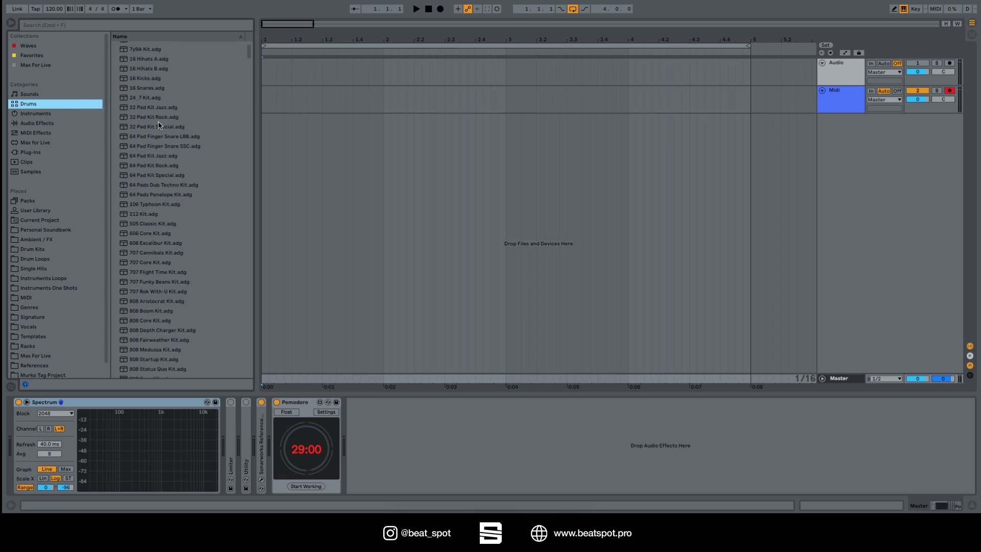
scroll(159, 126, "down", 15)
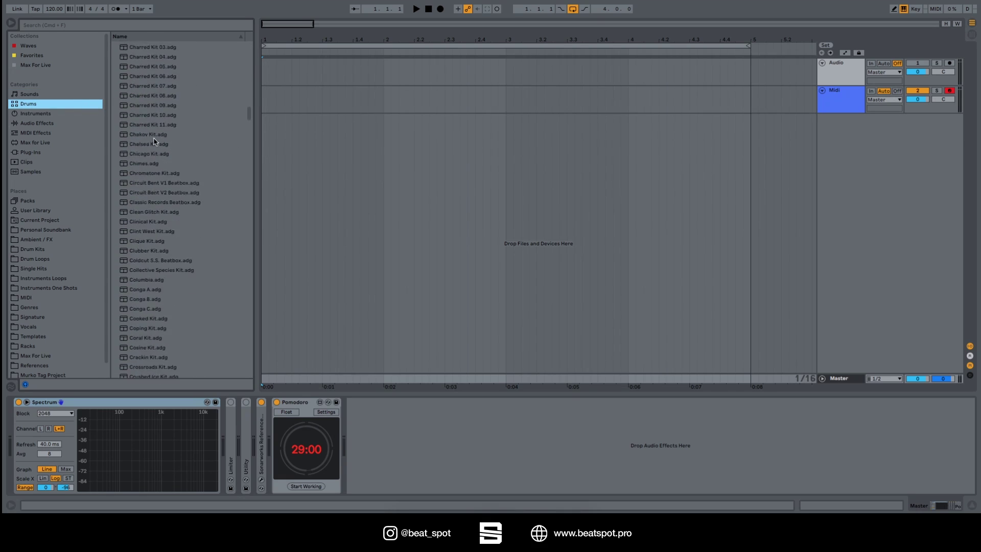
scroll(64, 123, "down", 1)
Browse the devices in the Instruments, Audio Effects, MIDI Effects and Max for Live categories.
left_click(64, 101)
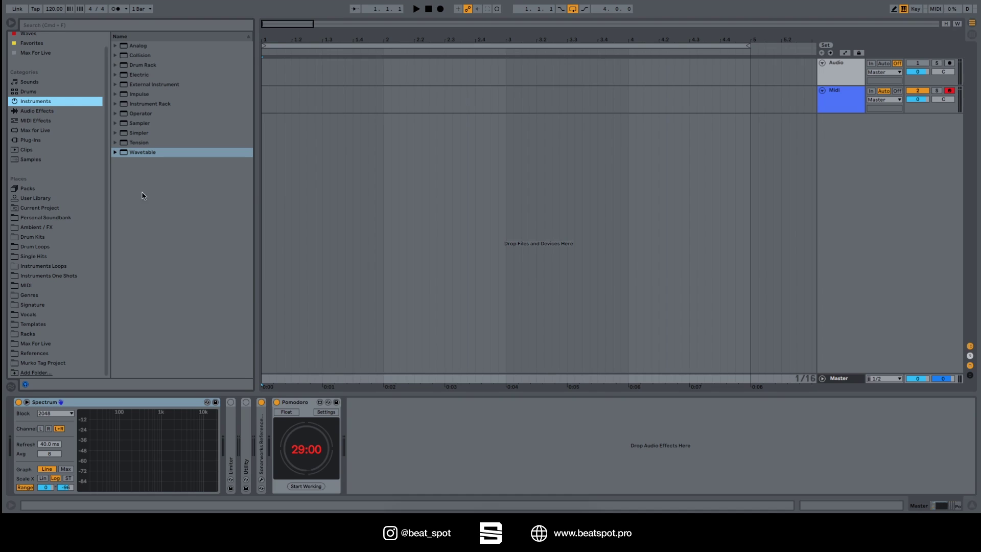
left_click(60, 112)
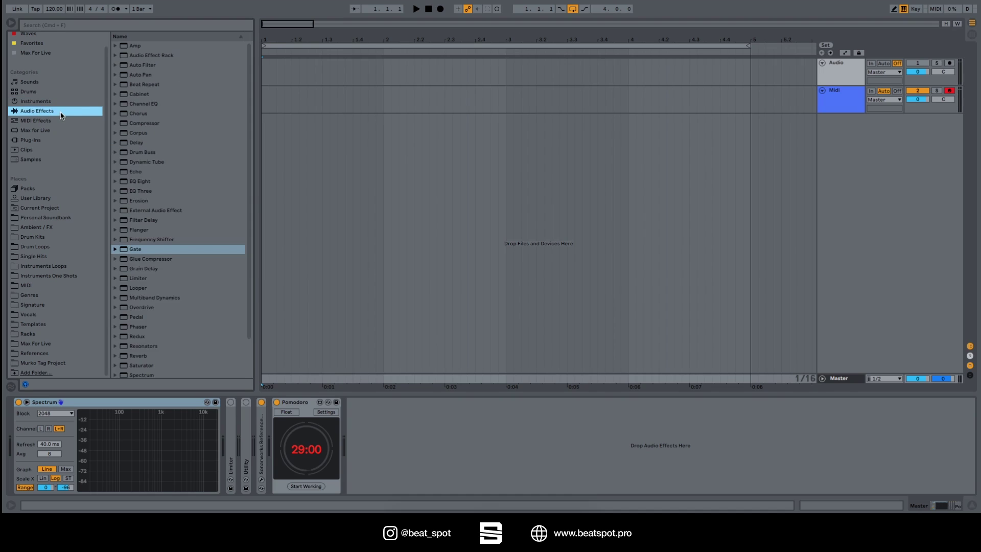
scroll(145, 144, "down", 1)
scroll(145, 144, "down", 4)
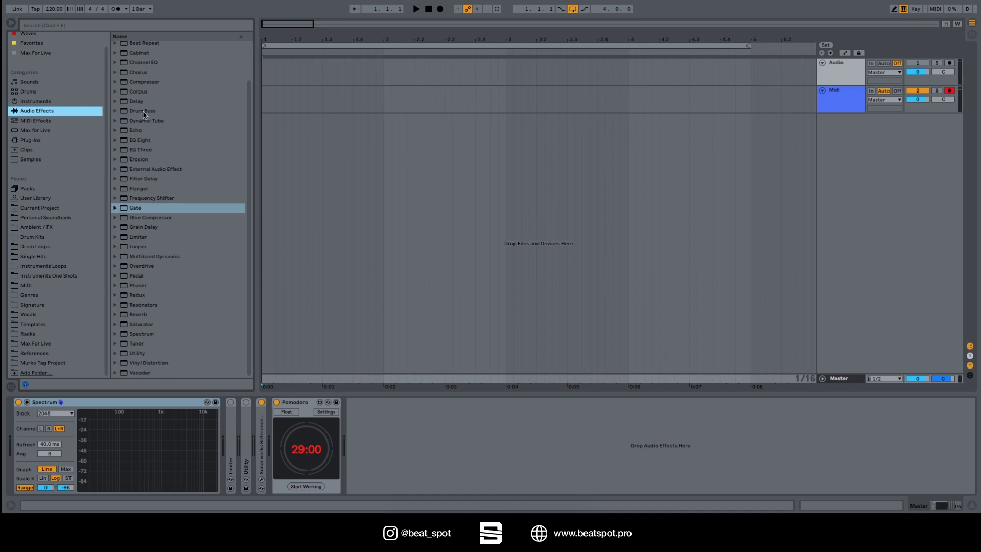
scroll(144, 110, "up", 4)
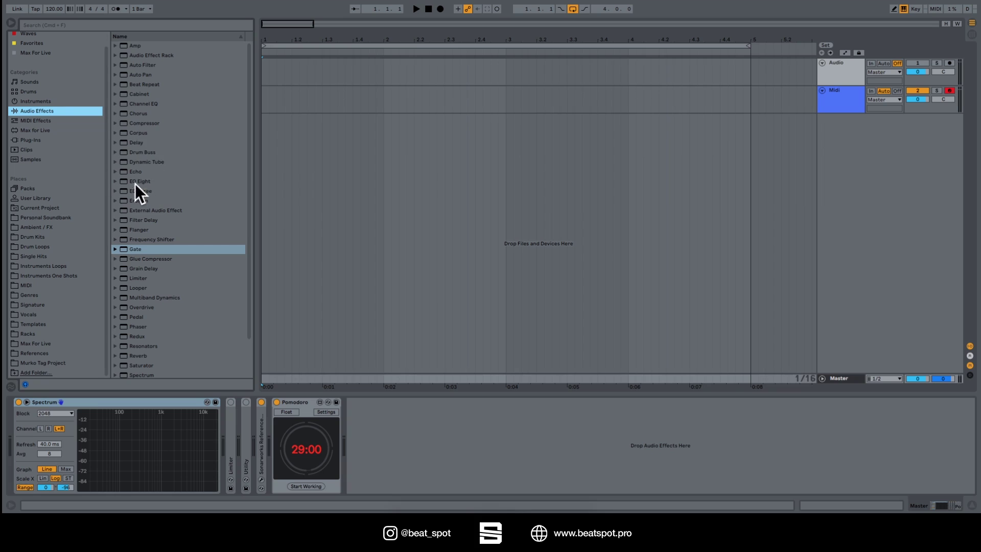
left_click(63, 122)
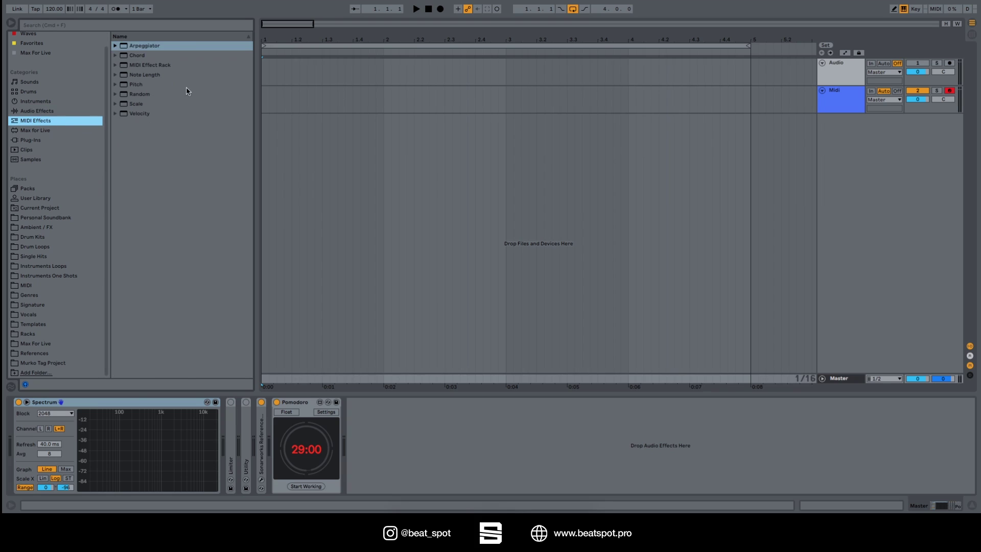
left_click(49, 131)
Open the Plug-Ins category and look inside the Audio Units vendor list and its 29Palms folder.
left_click(45, 141)
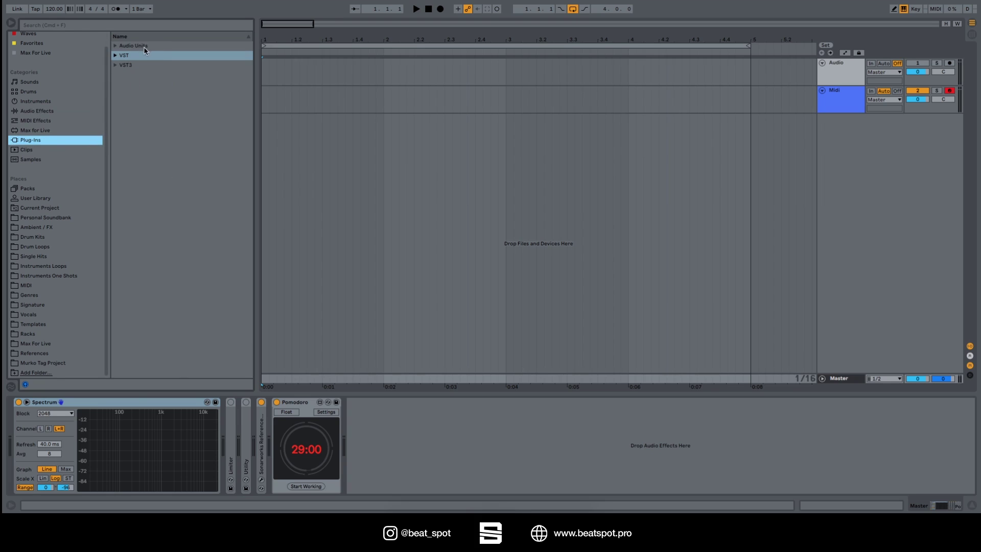
left_click(144, 47)
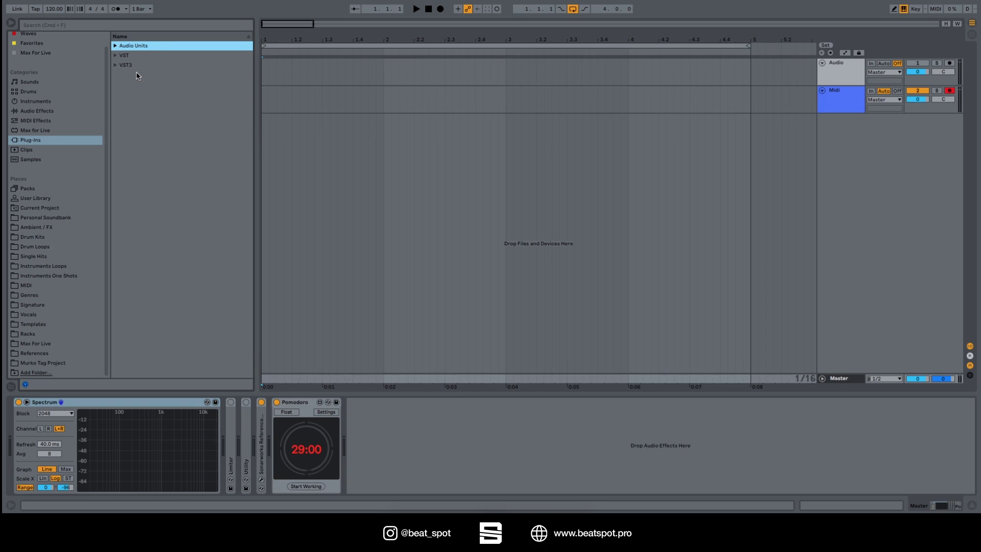
key("Right")
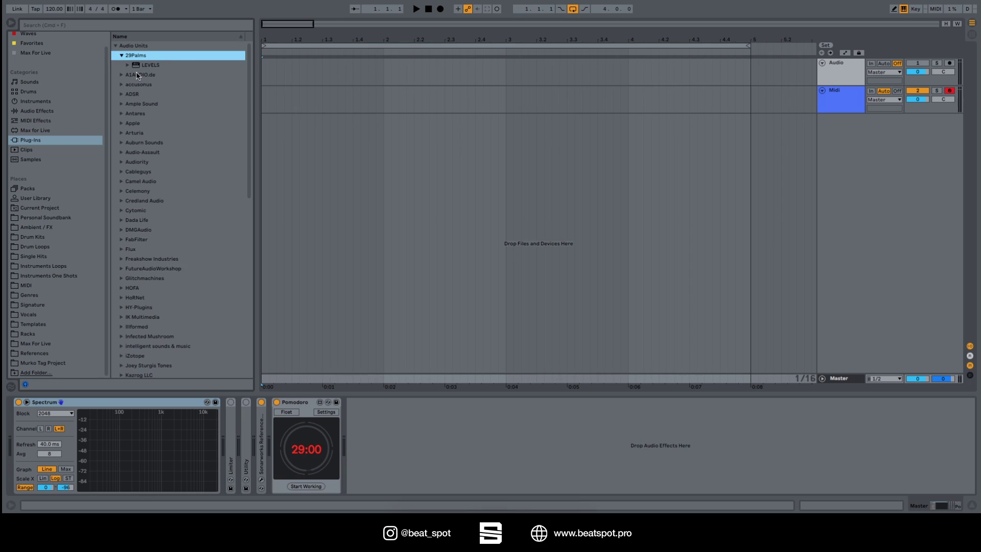
key("Left")
key("Down")
Expand the VST plug-ins folder, look through its entries, and collapse it again.
key("Right")
key("Down")
key("Down")
key("Down")
key("Down")
key("Down")
key("Down")
key("Down")
key("Down")
key("Right")
key("Left")
key("Left")
Expand the VST3 plug-ins folder, view its vendor list, and collapse it again.
key("Down")
key("Right")
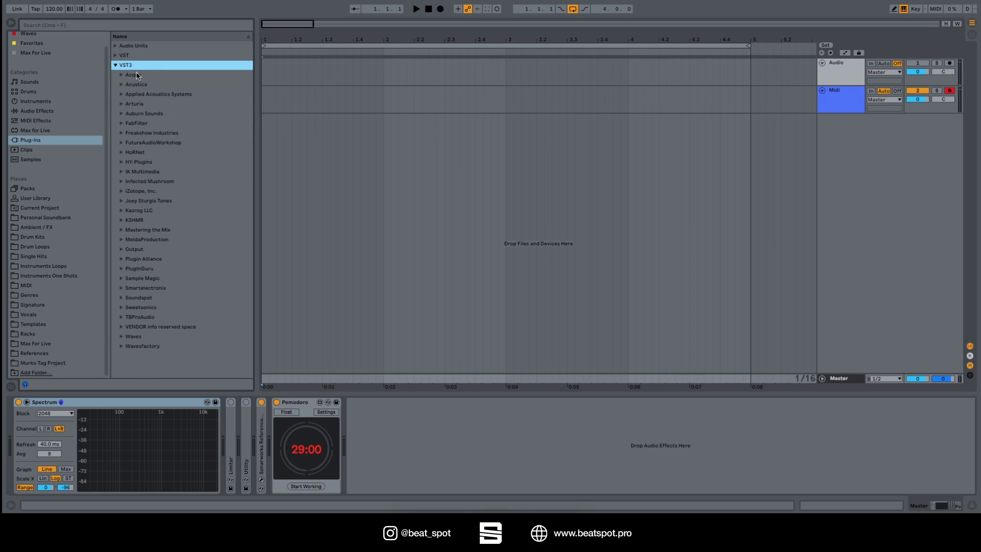
key("Down")
key("Down")
key("Left")
key("Left")
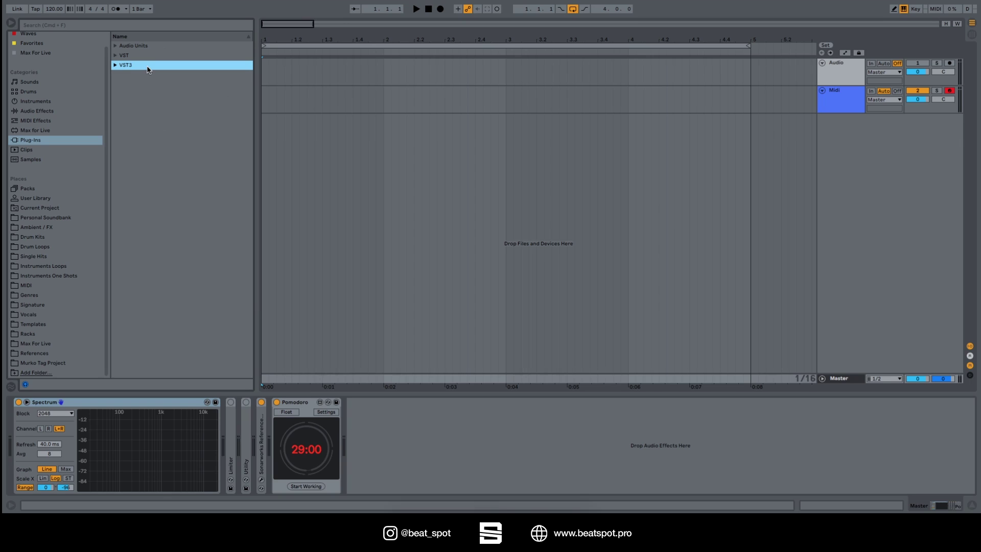
Browse the contents of the Clips and Samples categories.
left_click(45, 148)
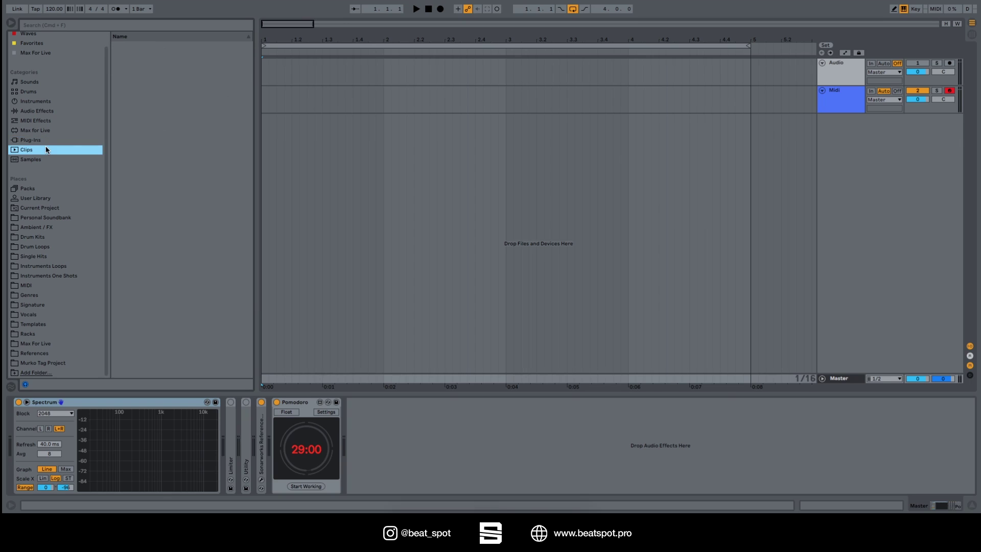
scroll(156, 115, "down", 3)
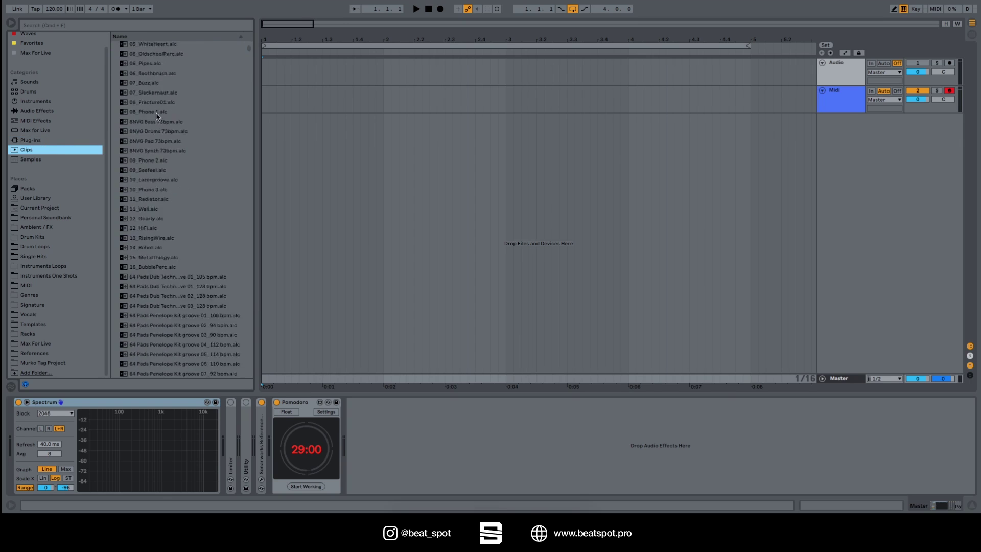
left_click(61, 159)
scroll(167, 101, "down", 20)
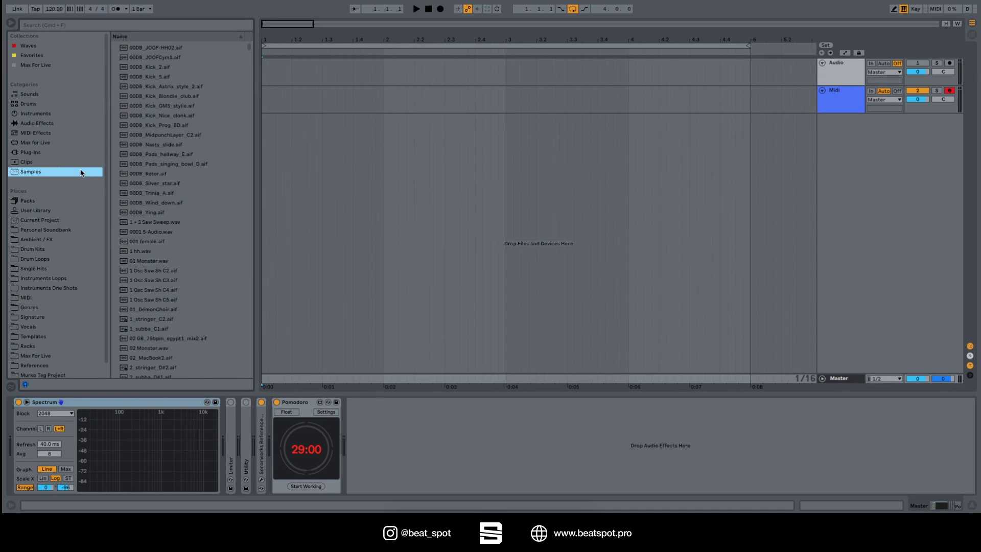
Open Packs under Places and look through the list of installed packs.
left_click(49, 200)
left_click(53, 190)
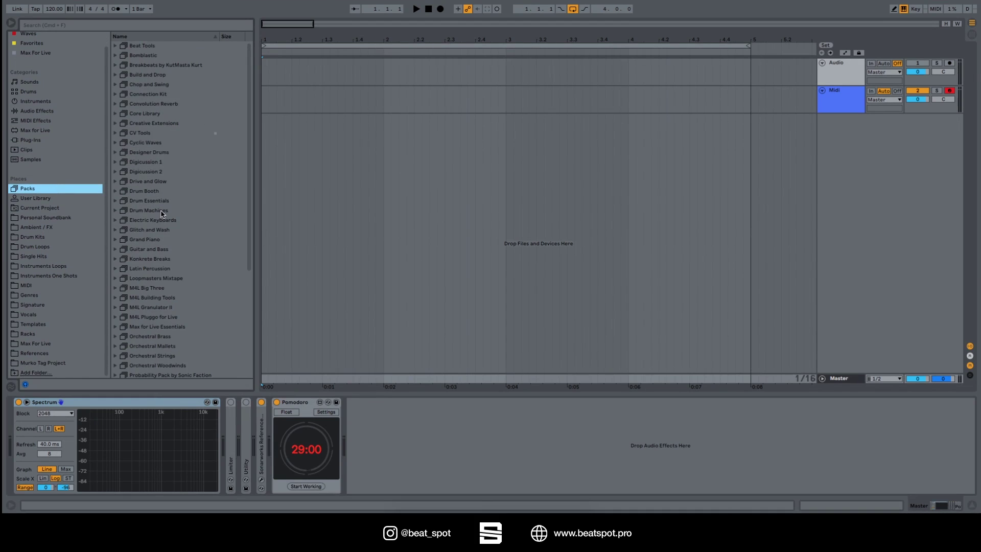
scroll(147, 196, "down", 6)
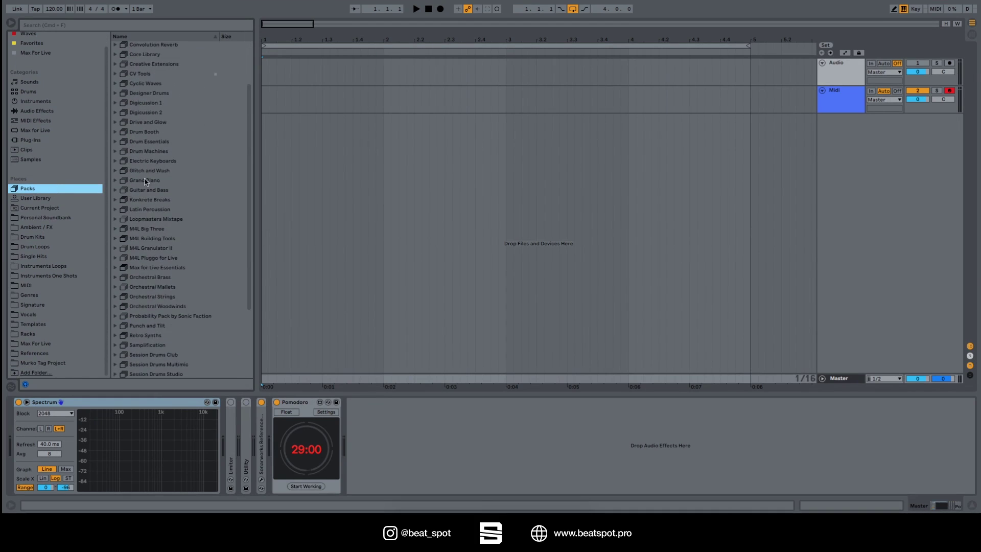
scroll(151, 194, "up", 6)
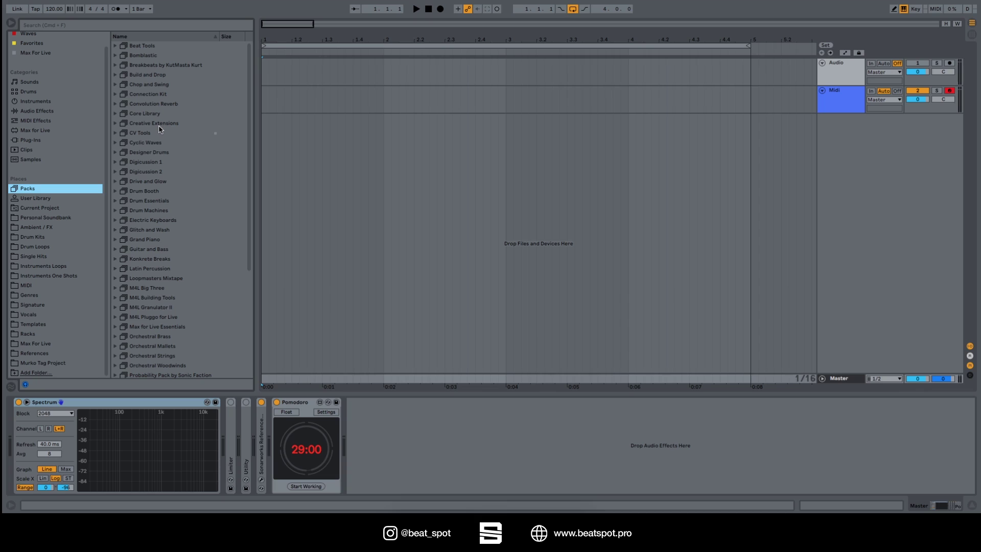
scroll(160, 129, "down", 5)
scroll(166, 207, "up", 5)
scroll(156, 309, "down", 5)
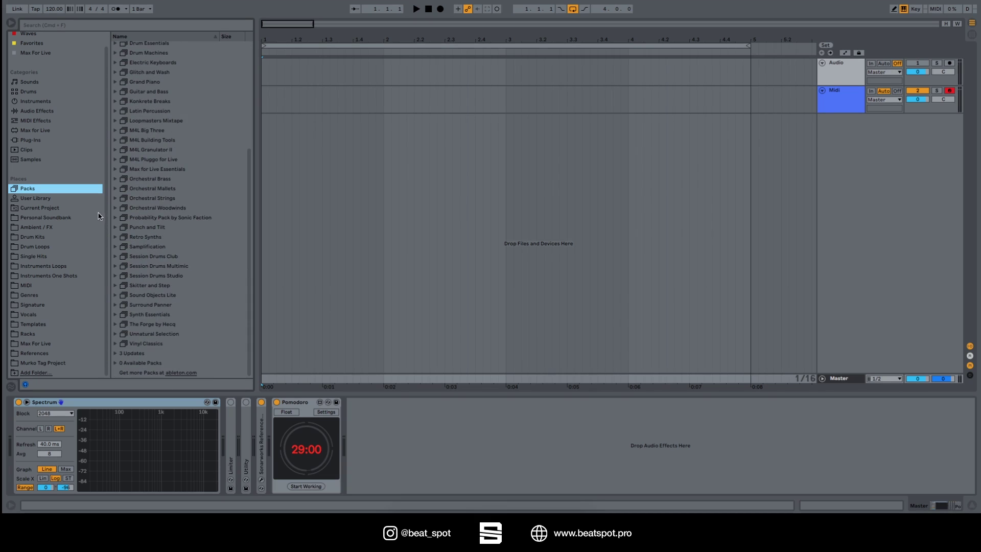
Open the User Library and look inside its Defaults folder, collapsing it again.
left_click(74, 199)
left_click(170, 47)
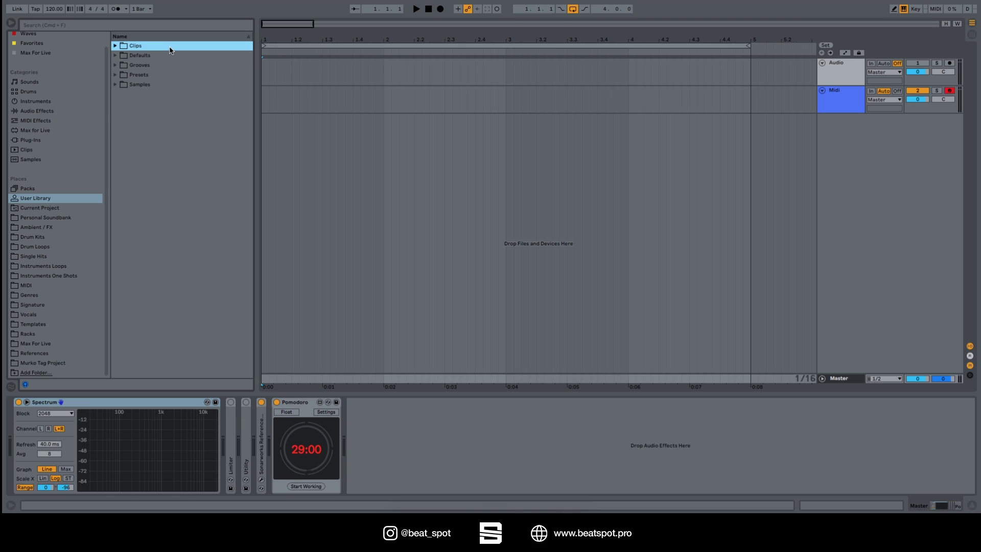
key("Down")
key("Right")
key("Down")
key("Right")
key("Left")
key("Left")
key("Left")
Check the Grooves folder and expand the Presets folder in the User Library.
key("Down")
key("Right")
key("Down")
key("Right")
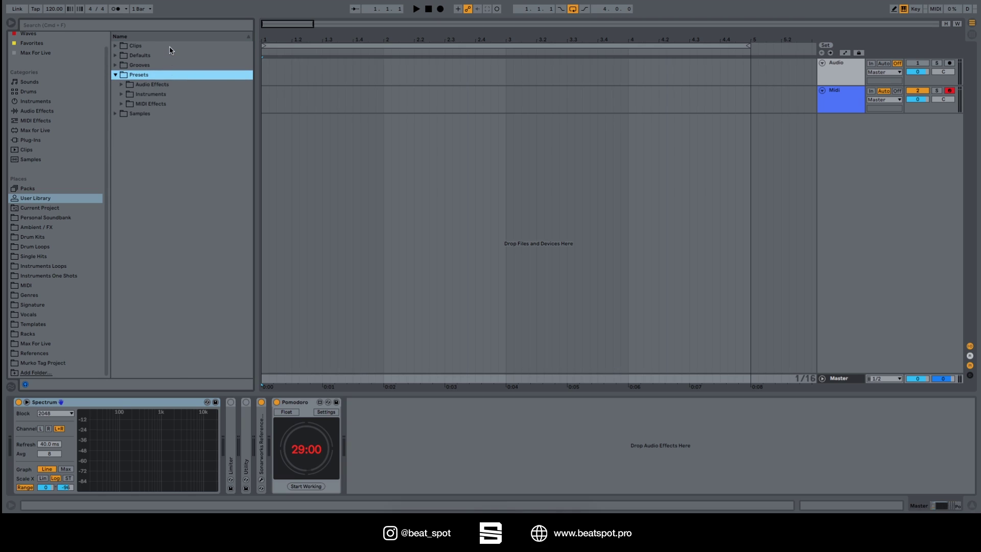
Collapse the Presets folder and look inside the Samples folder of the User Library.
key("Left")
key("Down")
key("Right")
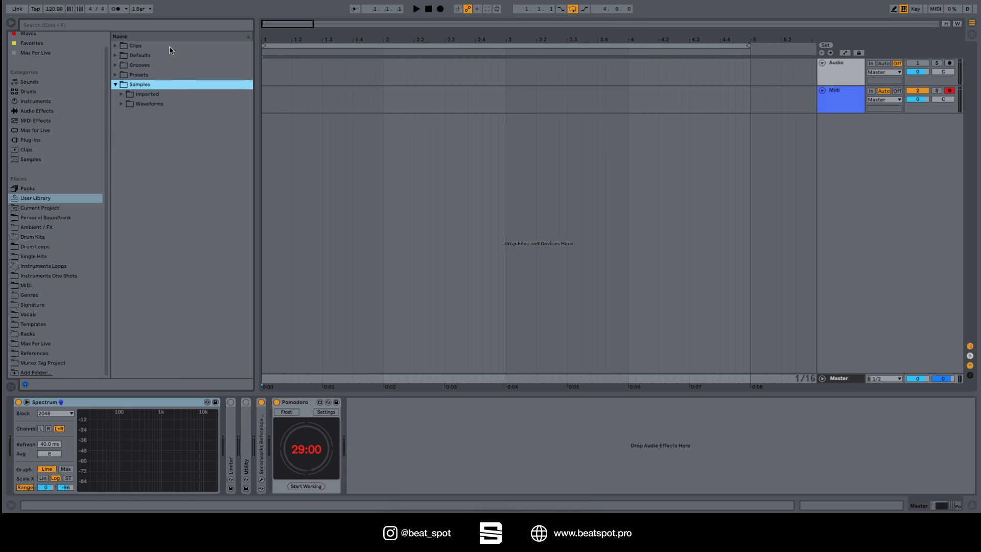
Show Current Project under Places and open the recent Live Set "Fabri Fibra - Type Beat - Trash [93 - F# Minor]".
left_click(70, 210)
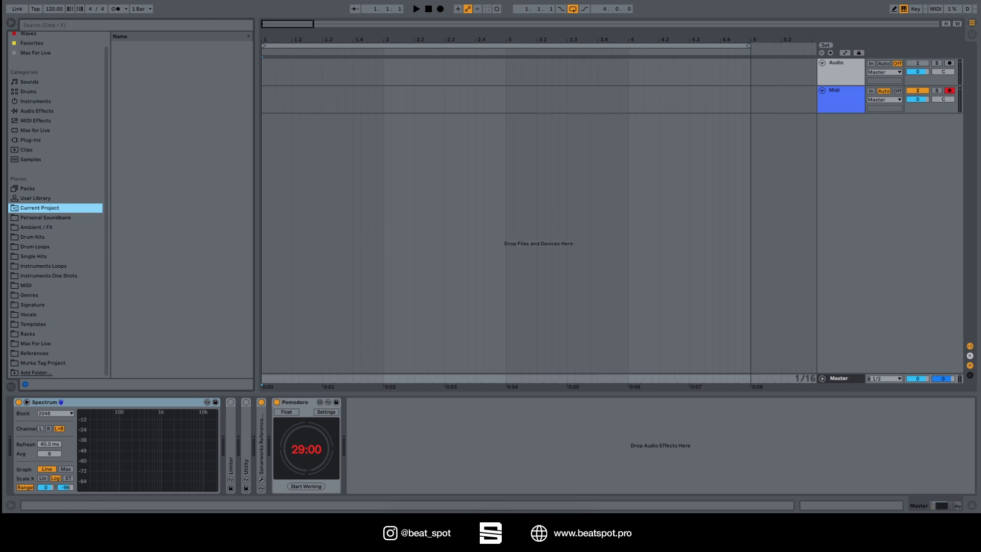
left_click(59, 0)
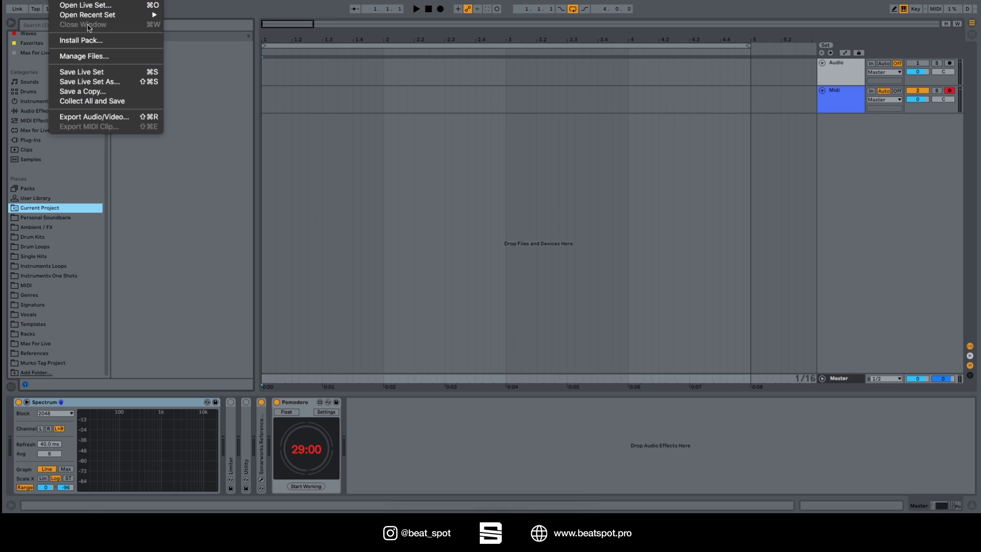
mouse_move(122, 17)
left_click(228, 35)
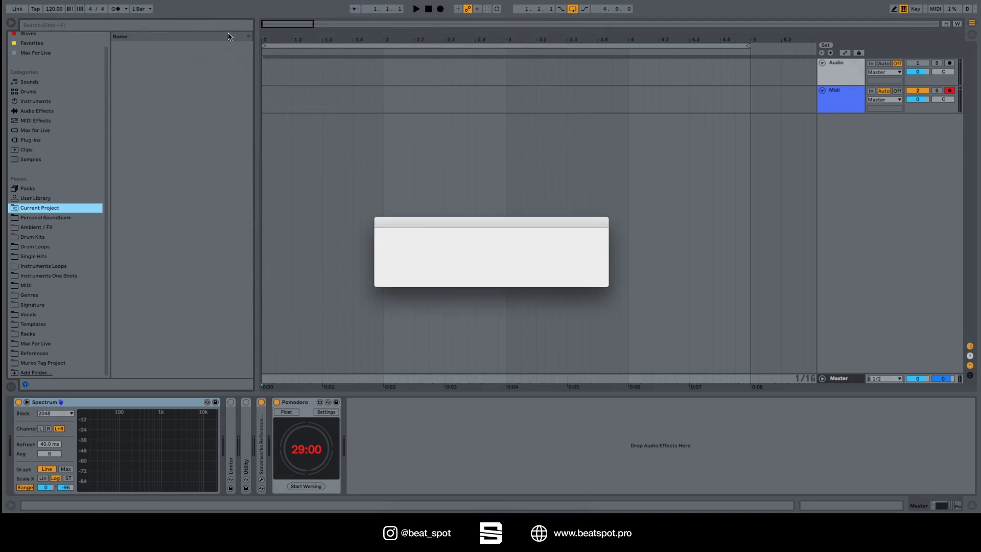
left_click(416, 274)
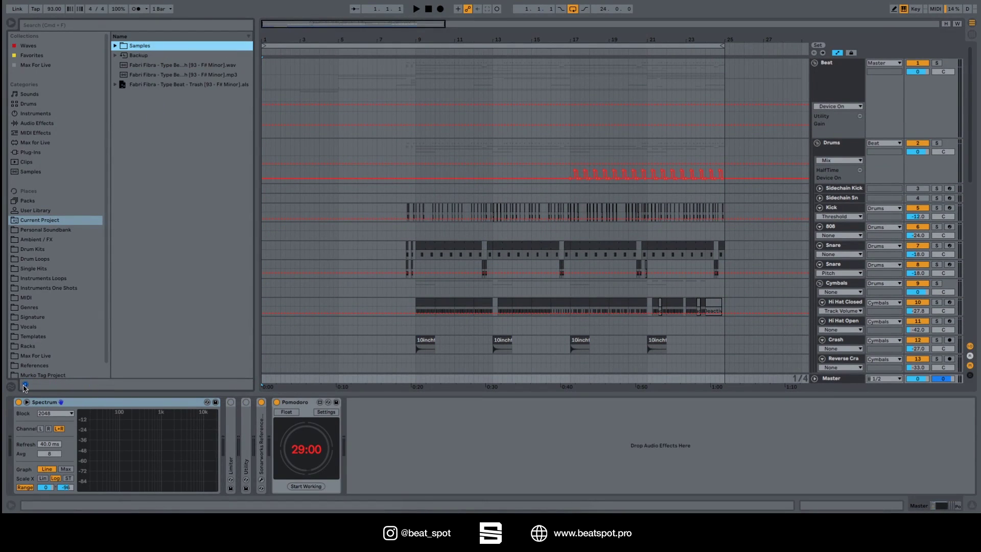
Look through the current project's Samples subfolders Recorded, Processed, Reverse and Freeze, and expand its .als file.
key("Down")
key("Left")
key("Down")
key("Right")
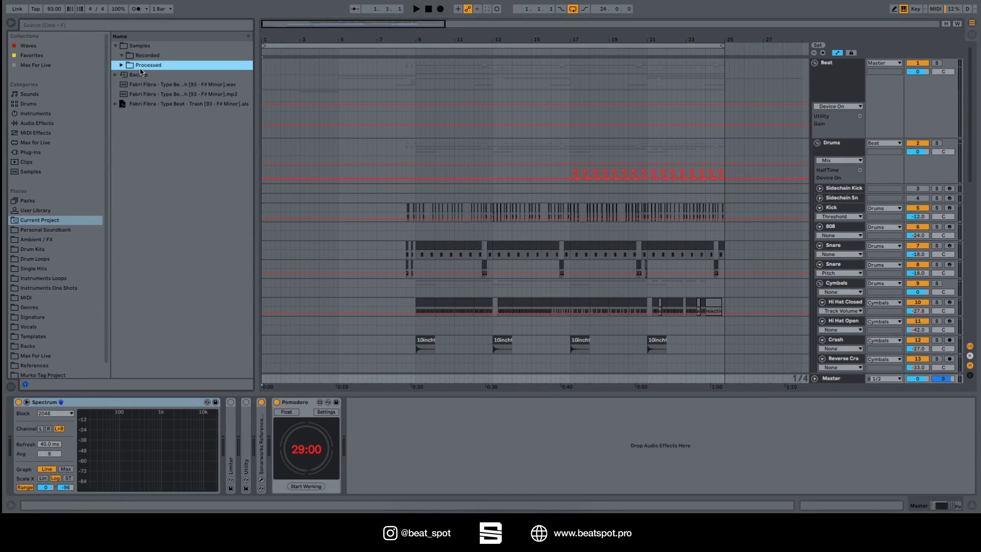
key("Down")
key("Right")
key("Down")
key("Up")
key("Left")
key("Down")
key("Right")
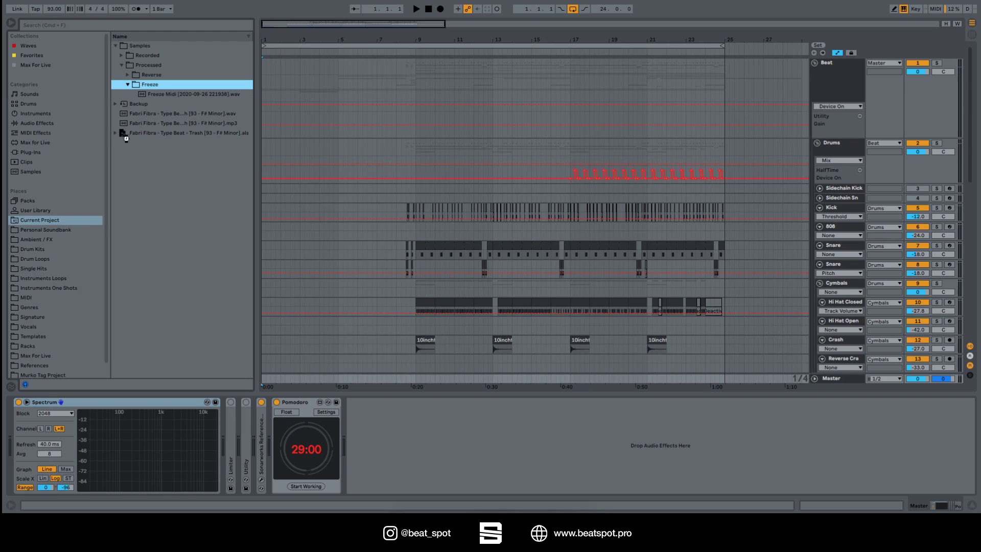
left_click(115, 135)
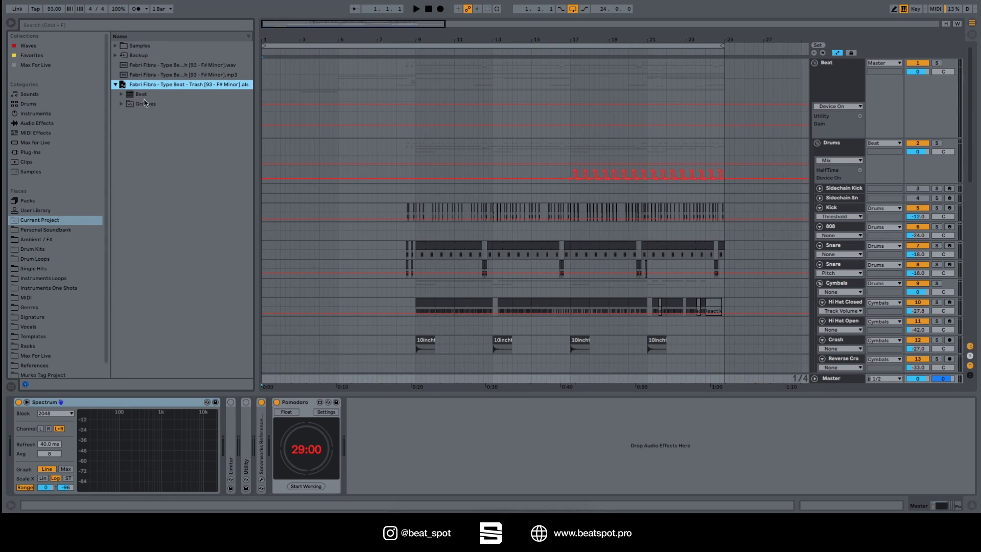
Open Personal Soundbank under Places and reveal its location in Finder, closing the Finder window again.
left_click(76, 231)
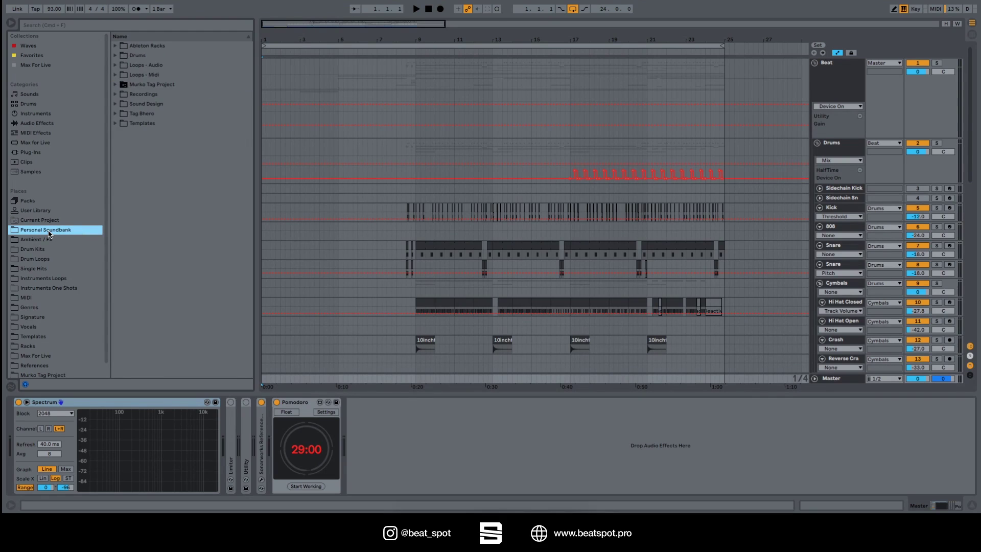
scroll(50, 233, "down", 1)
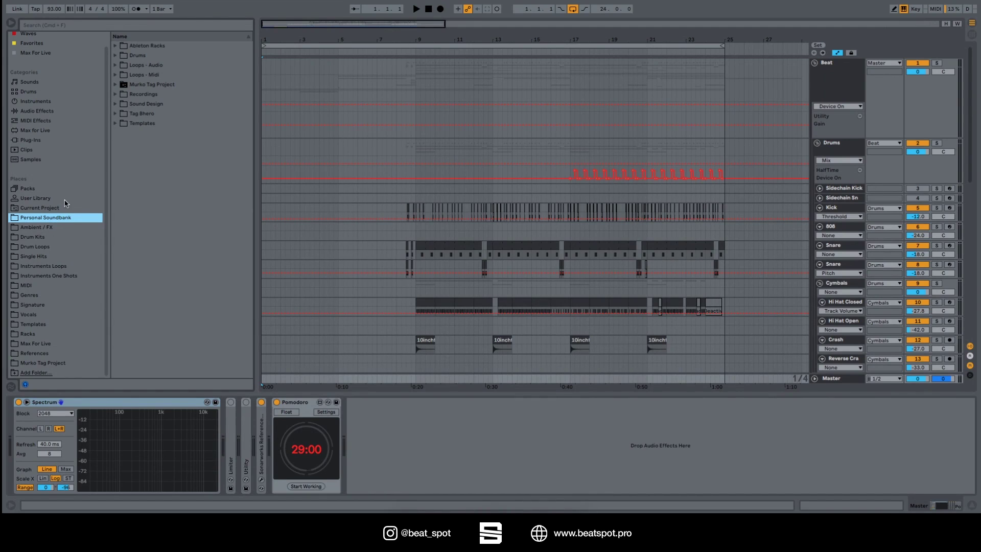
right_click(46, 218)
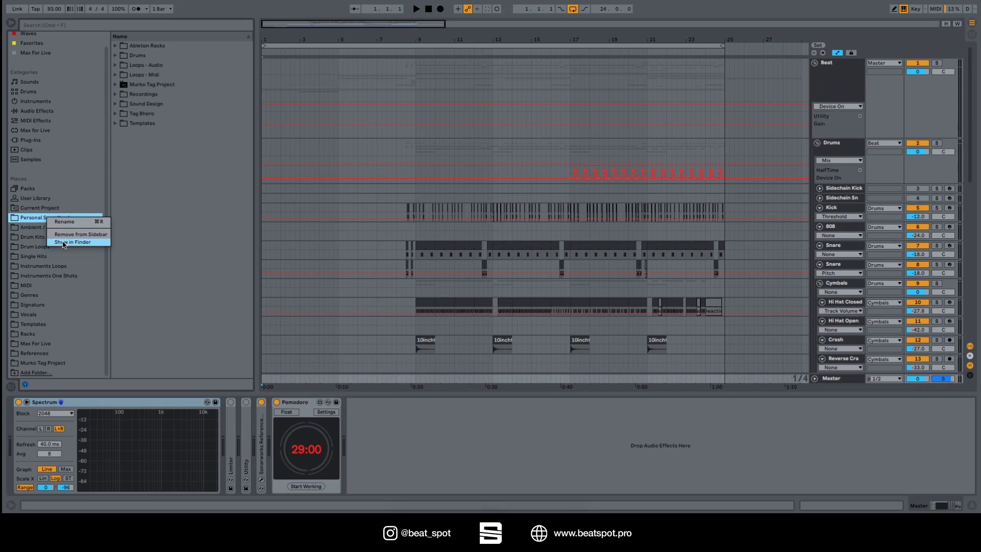
left_click(64, 243)
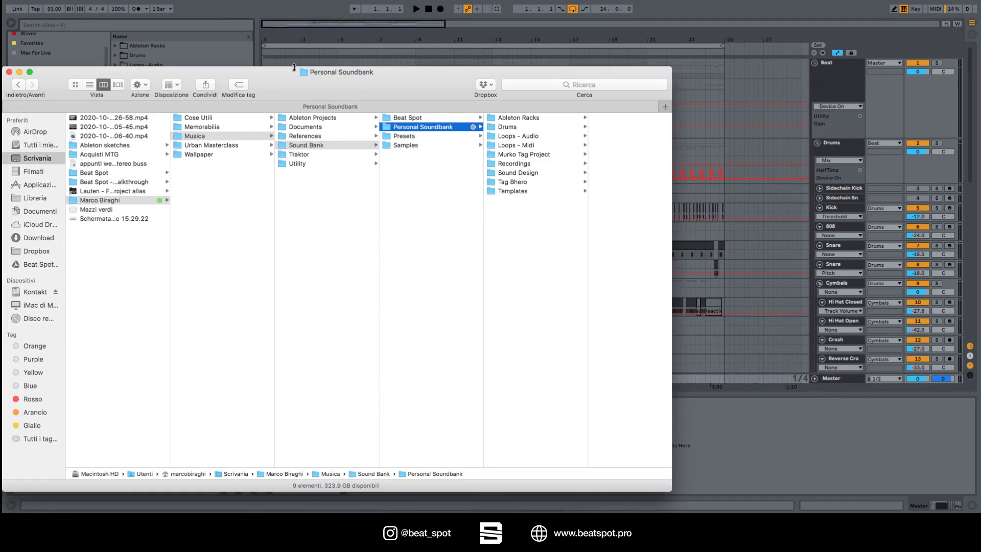
left_click_drag(296, 86, 462, 72)
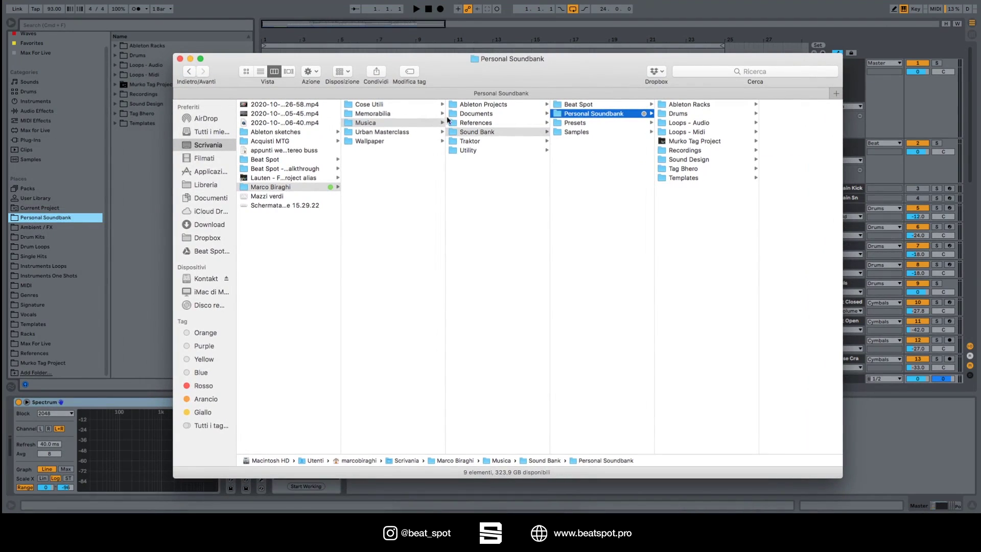
left_click(180, 59)
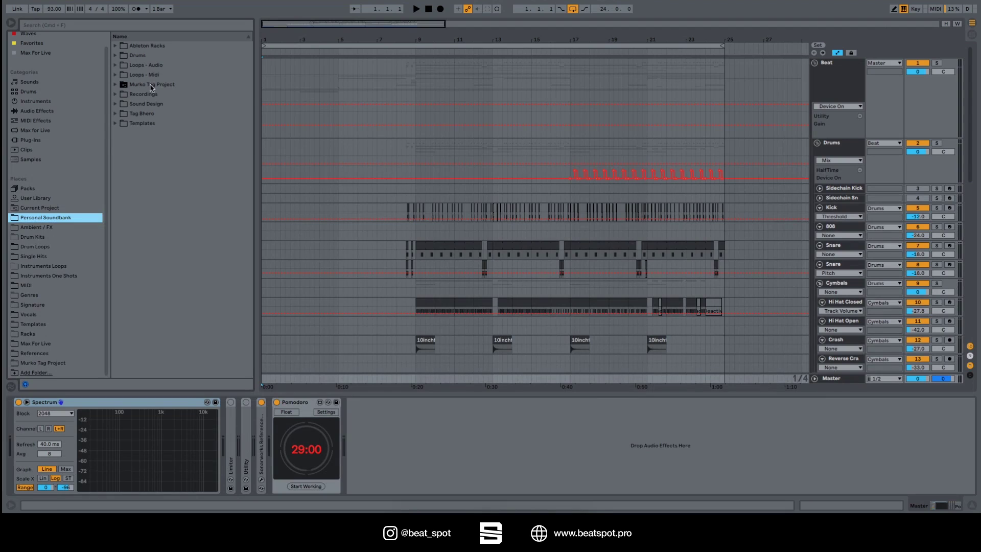
Browse the custom folders under Places, including Ambient / FX, Drum Loops, Single Hits and Murko Tag Project.
left_click(65, 228)
scroll(119, 217, "down", 3)
scroll(58, 244, "up", 1)
left_click(58, 249)
scroll(49, 254, "down", 1)
left_click(50, 249)
left_click(51, 255)
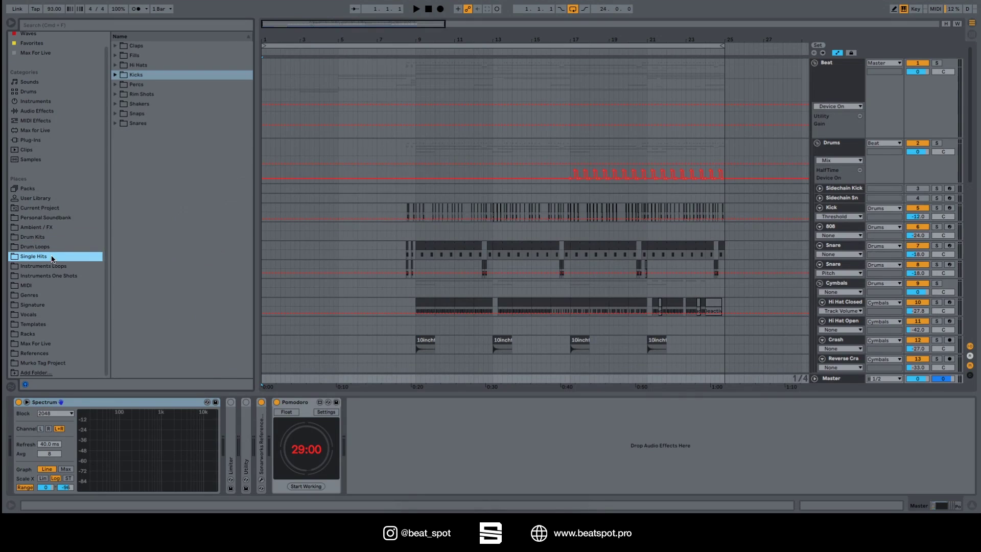
left_click(49, 363)
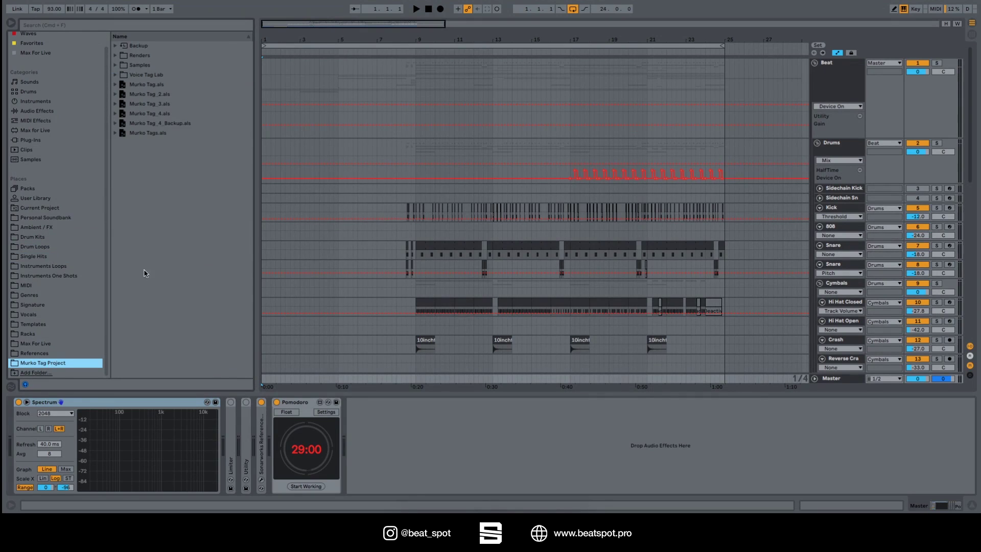
Add the Beat Spot - Brixmas Drum Kit folder from Beat Spot > Store > Packs to Places.
left_click(33, 373)
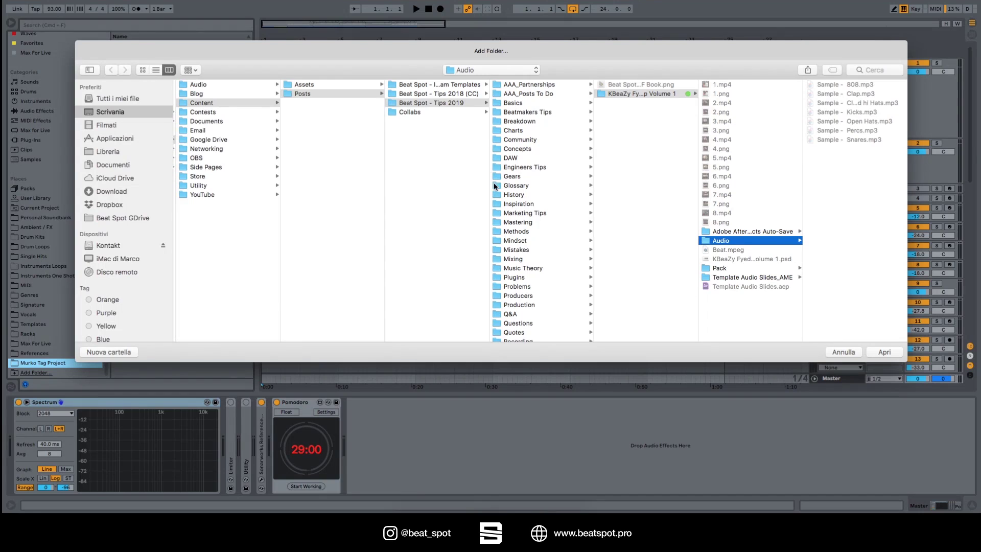
scroll(256, 169, "left", 5)
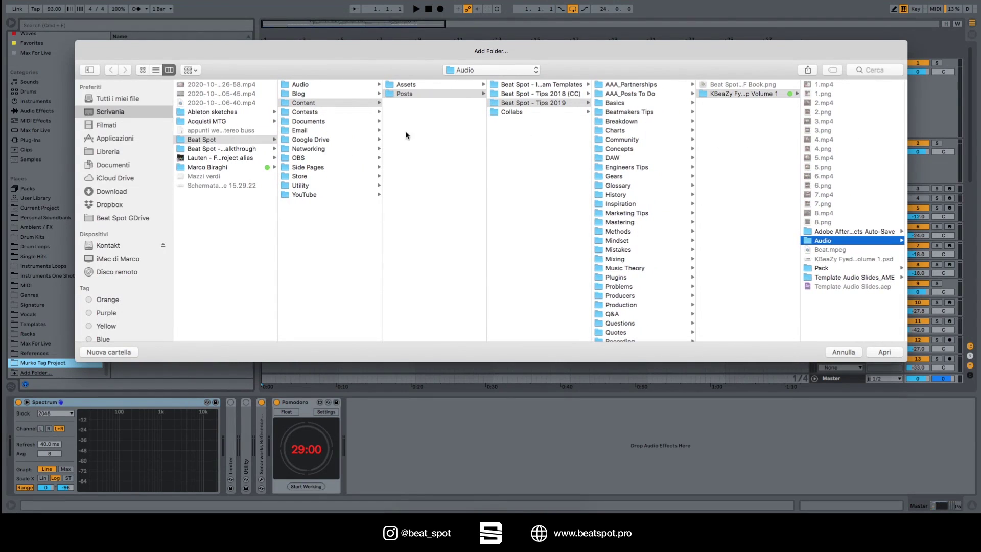
left_click(306, 177)
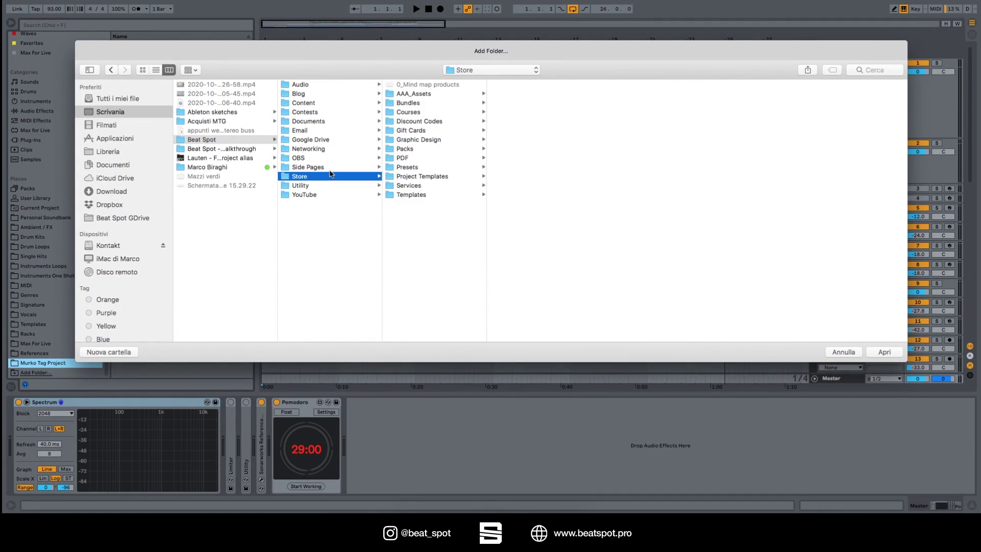
left_click(419, 148)
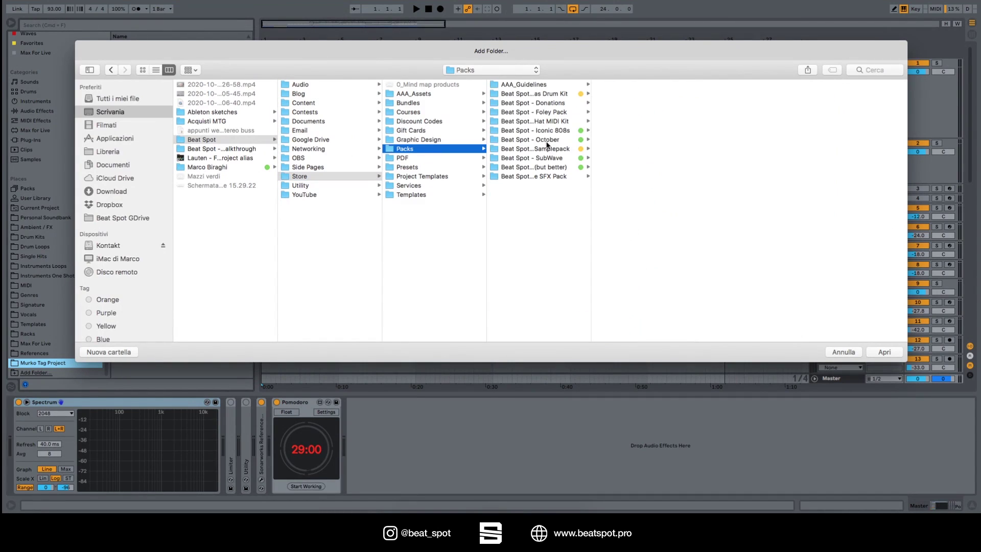
left_click(549, 94)
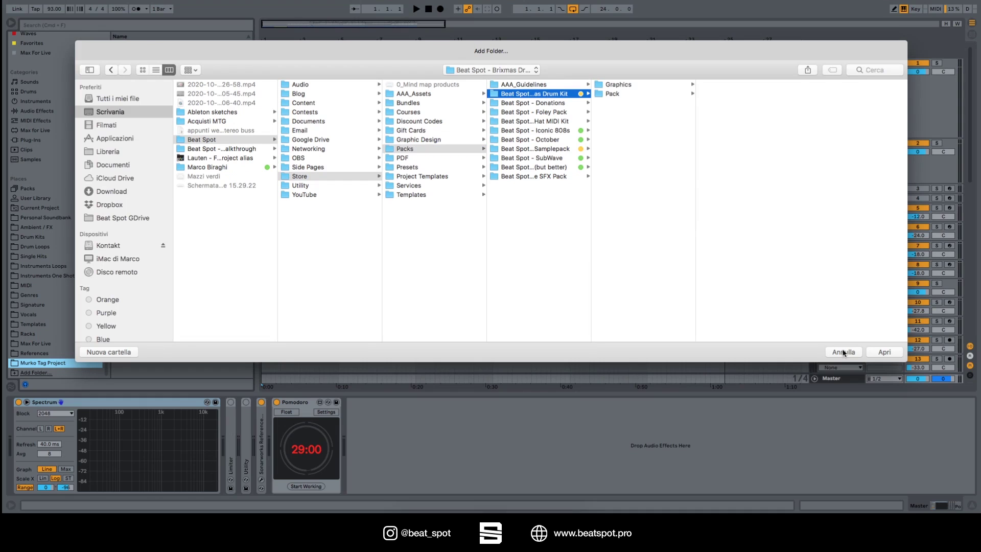
left_click(872, 353)
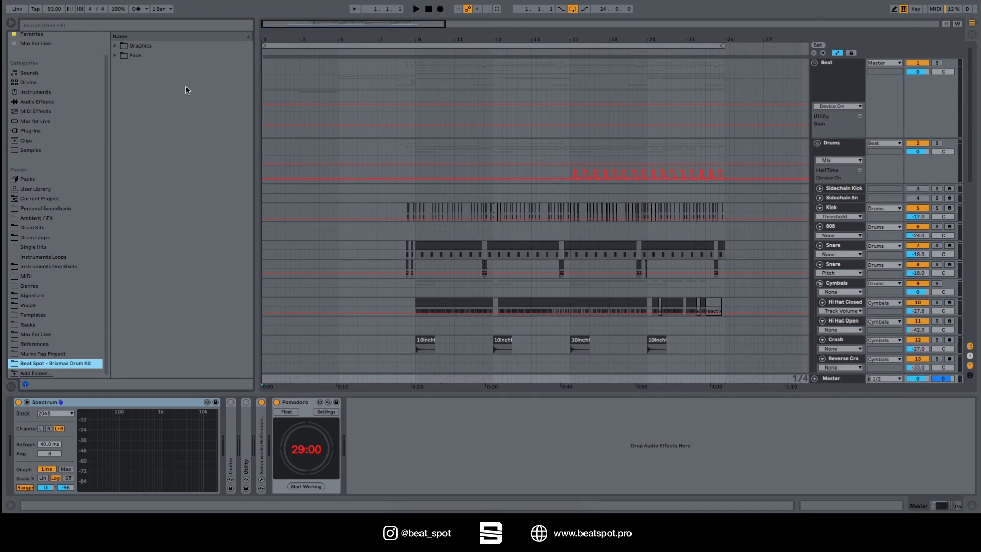
Check the added Brixmas Drum Kit folder's location in Finder and remove the folder from Places.
right_click(46, 363)
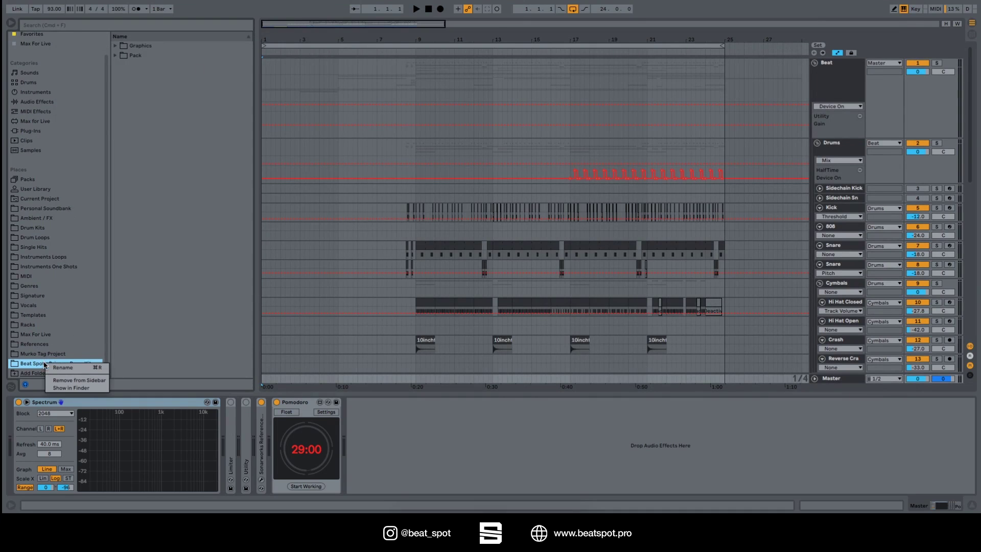
left_click(60, 389)
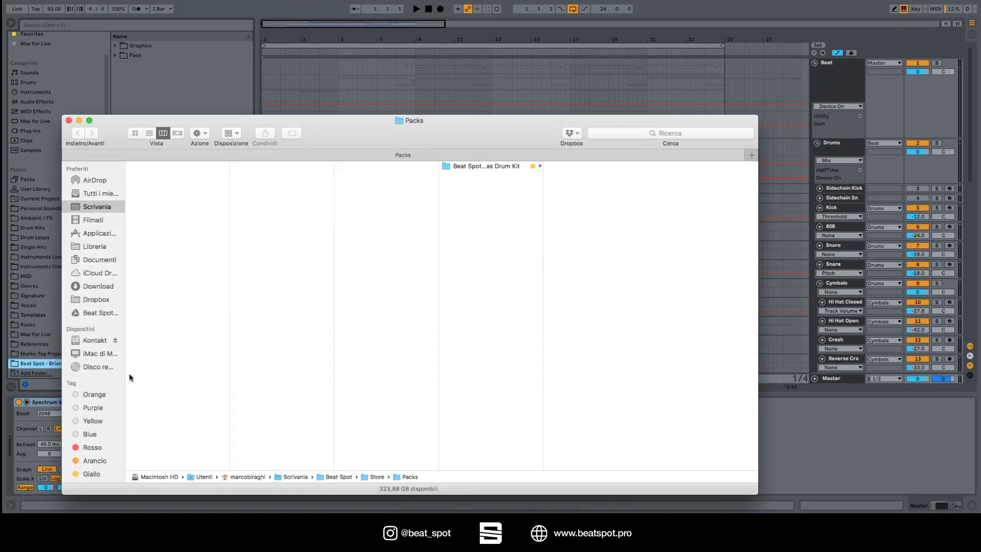
left_click(69, 121)
right_click(68, 364)
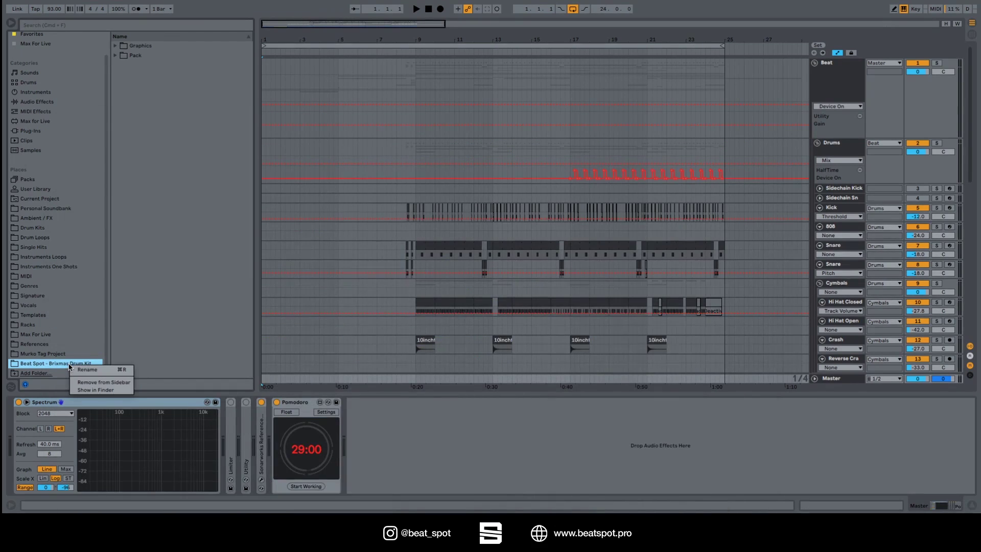
left_click(81, 370)
Search Single Hits for "kick" and look inside the Kicks folder, collapsing it again.
left_click(44, 29)
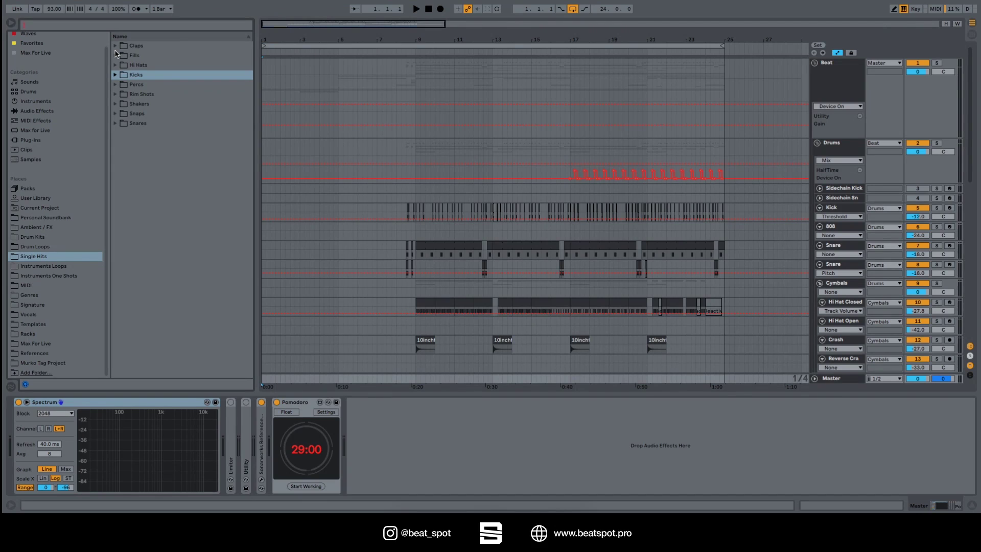
type("kick")
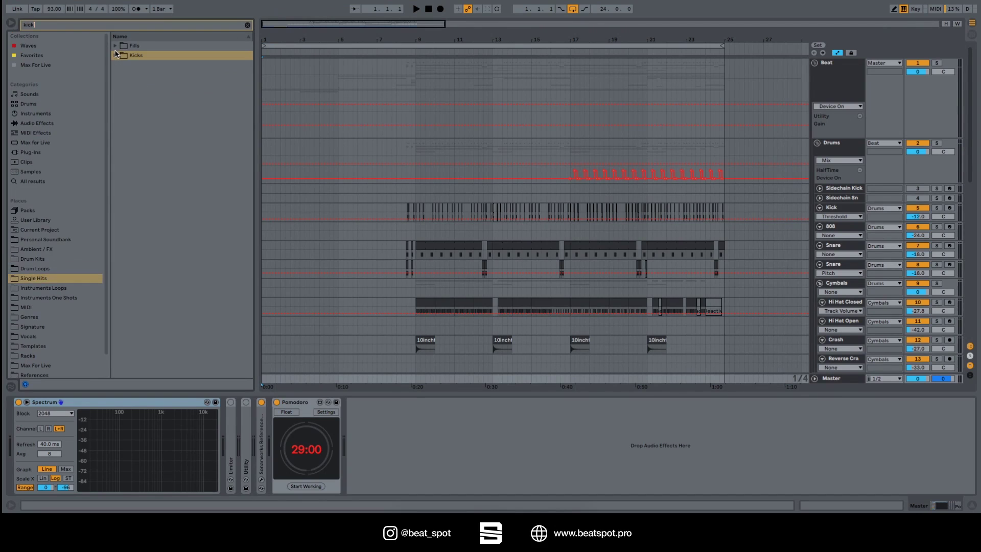
left_click(148, 58)
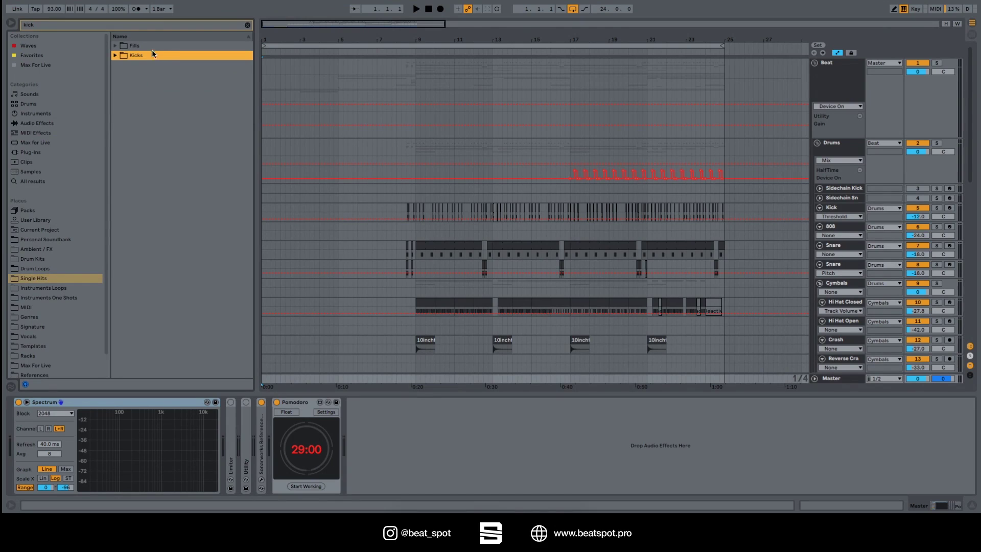
double_click(152, 57)
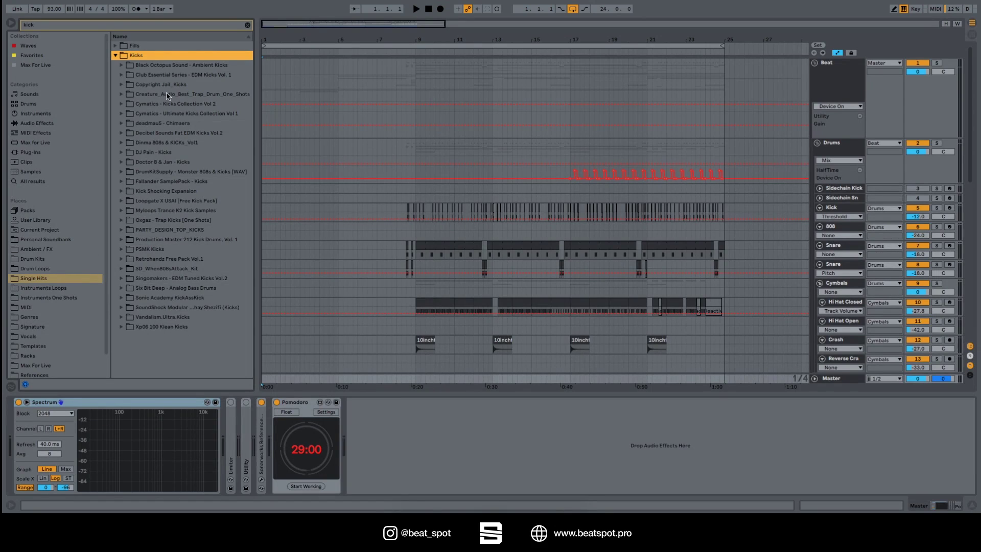
key("Left")
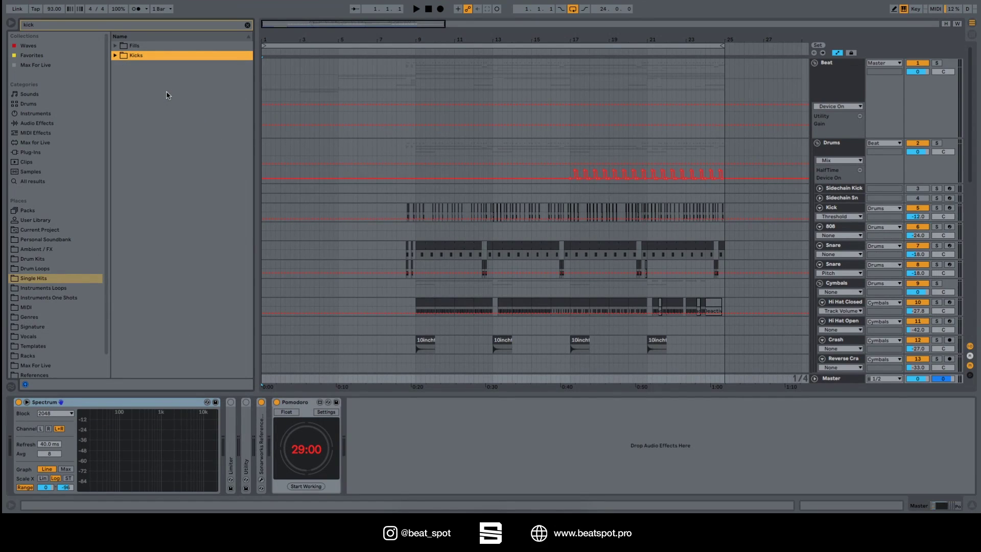
Expand the Fills folder down to RRGDF_AbletonFiles and widen the browser to fit the long folder names.
key("Up")
key("Right")
key("Down")
key("Right")
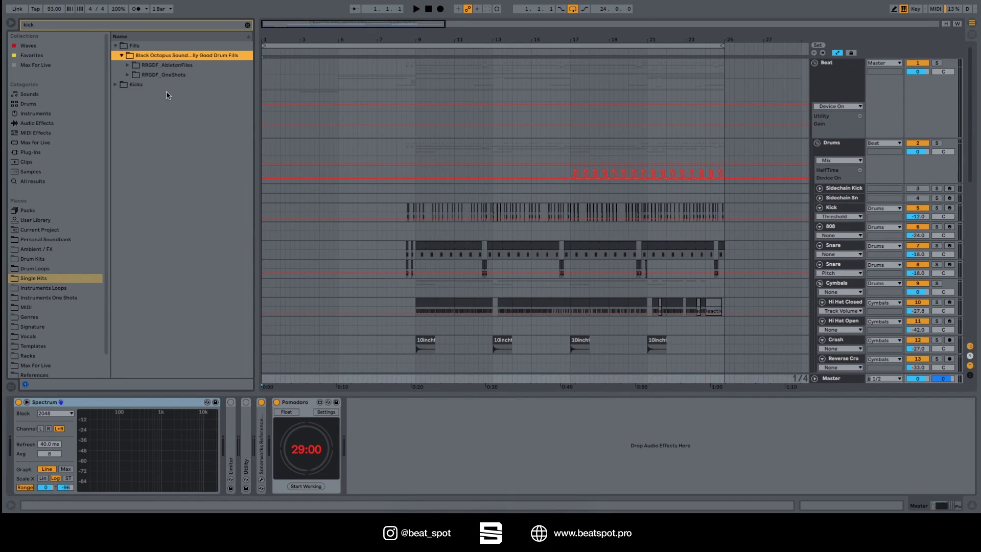
key("Down")
key("Right")
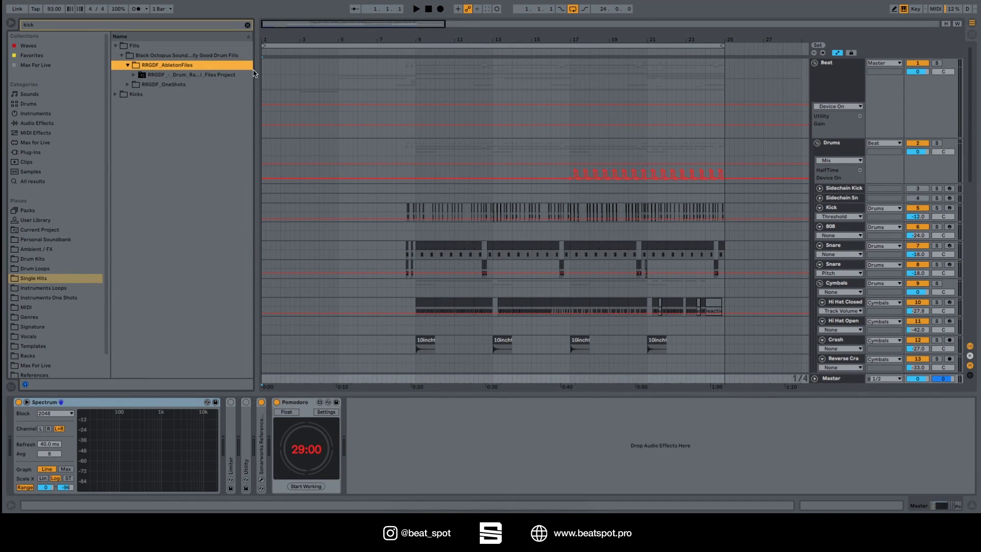
left_click_drag(256, 70, 381, 71)
Expand the RRGDF Drum Rack & Midi Files Project down to its Imported samples and select the RRGDF_OneShots folder.
key("Down")
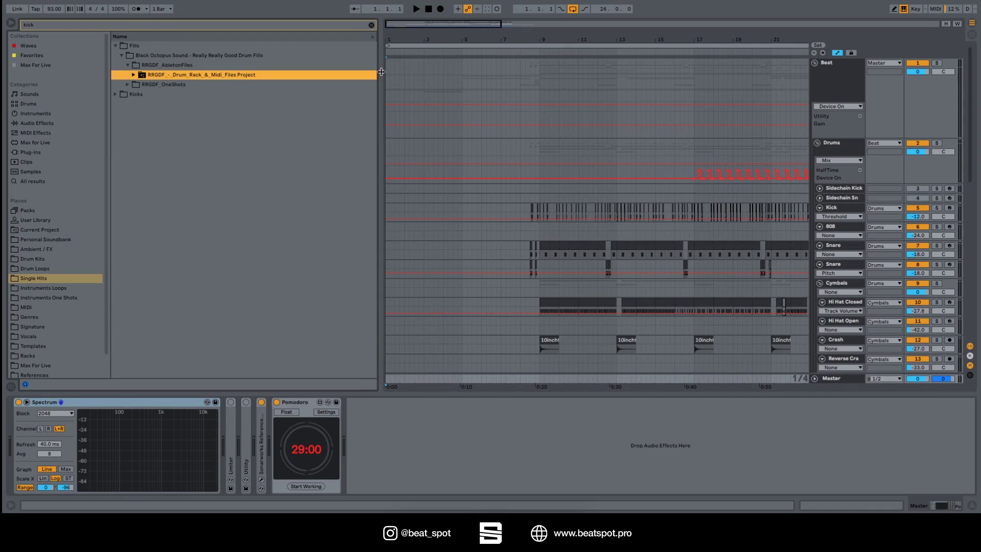
key("Right")
key("Down")
key("Right")
key("Down")
key("Right")
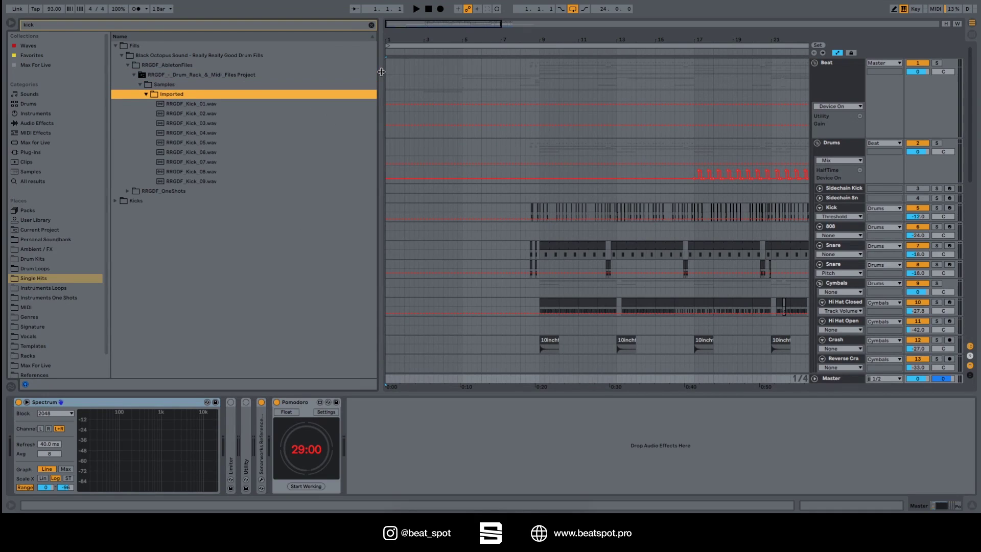
left_click(170, 192)
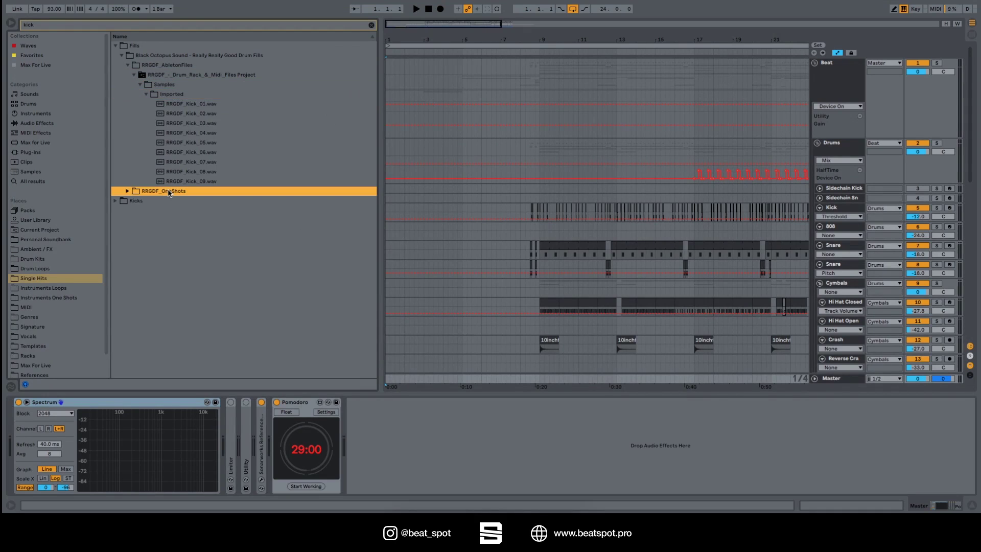
Expand RRGDF_OneShots, and in Genres expand Drum N Bass through ASL SoundLab Neuroshop Drums and One Shots down to its Kicks folder.
key("Right")
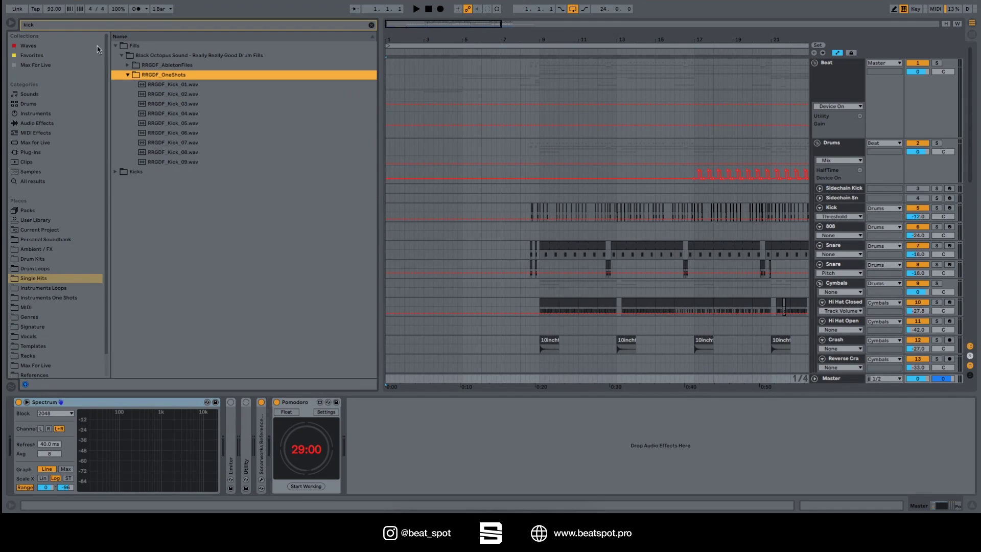
left_click(33, 318)
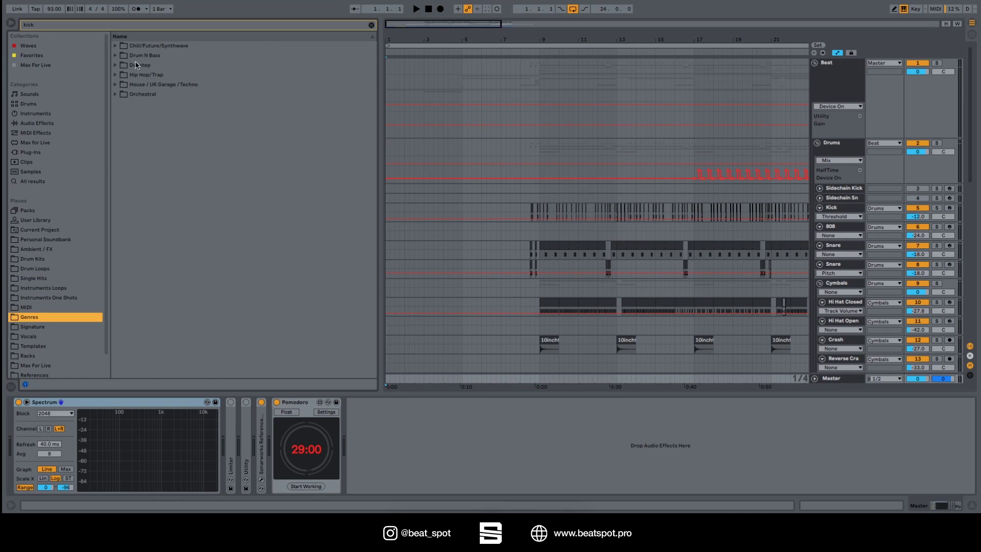
left_click(154, 54)
key("Right")
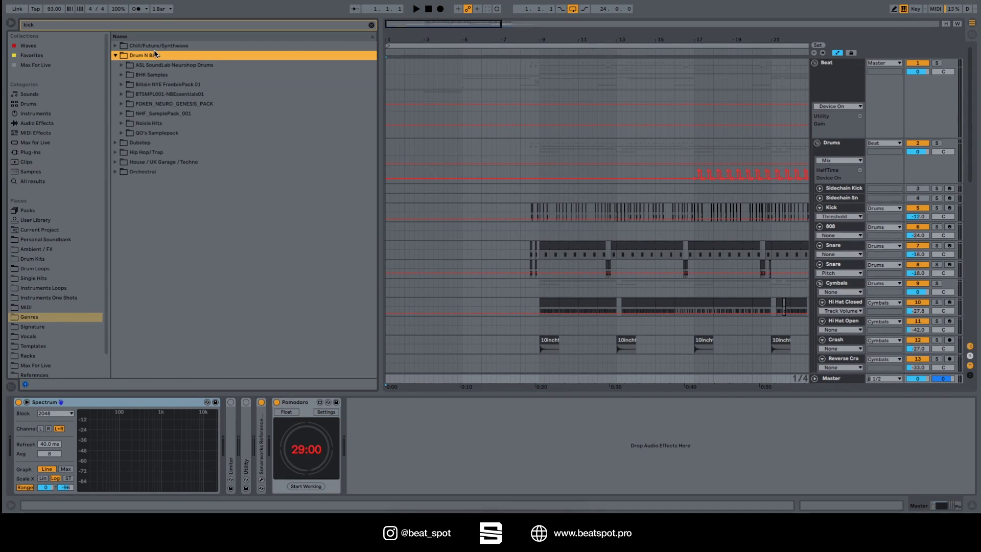
key("Down")
key("Right")
key("Down")
key("Right")
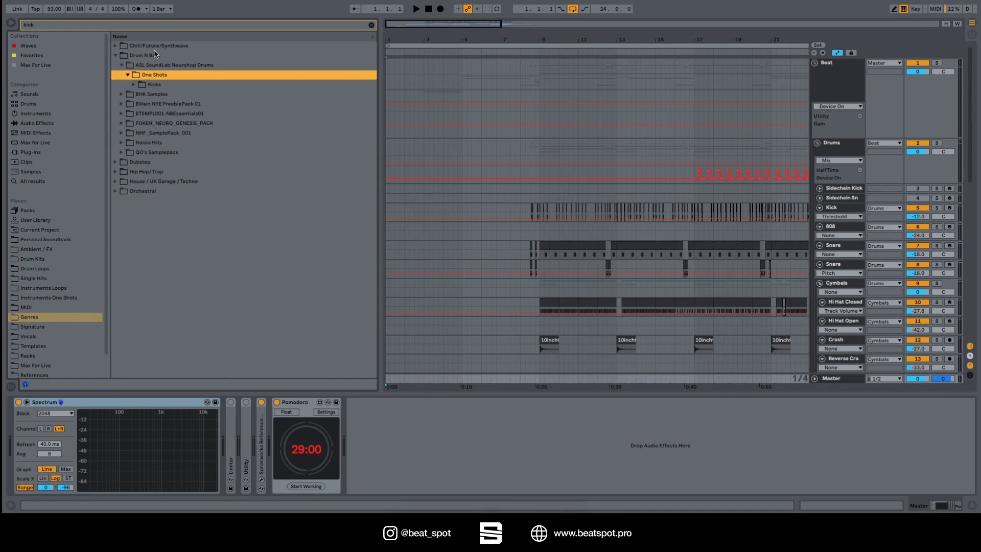
key("Down")
key("Right")
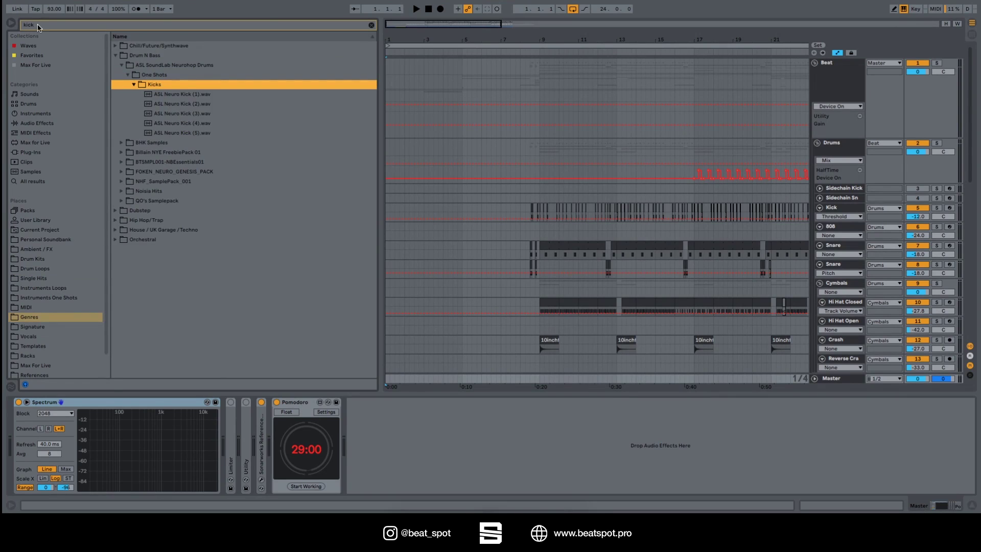
Clear the kick search, search the Favorites collection for "fabfilter", and clear that search as well.
left_click(371, 25)
left_click(62, 64)
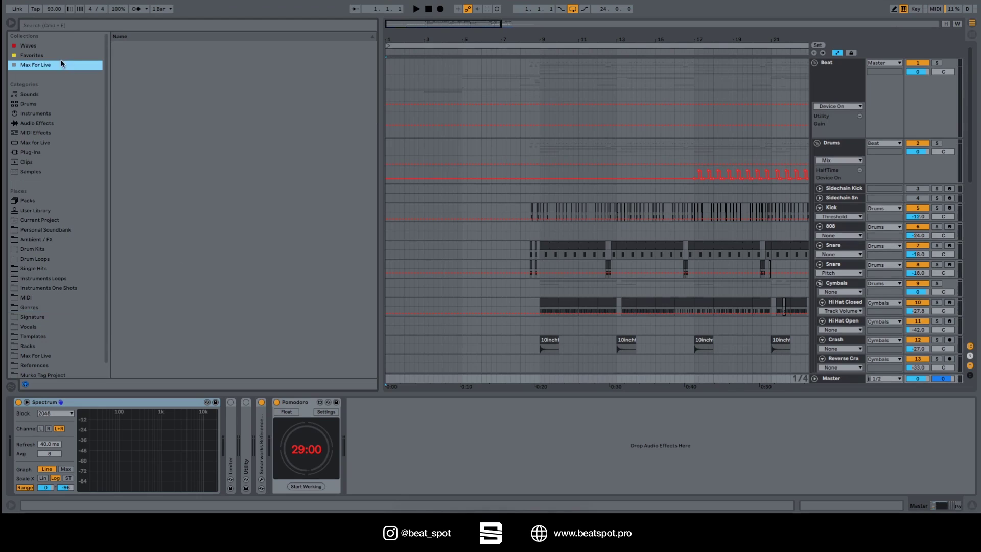
left_click(36, 57)
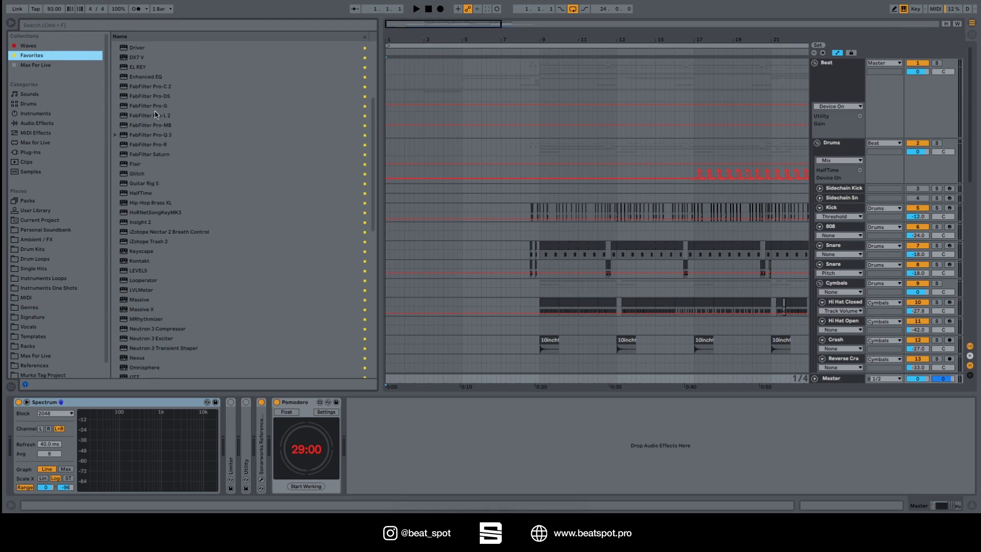
left_click(92, 25)
type("fabfilter")
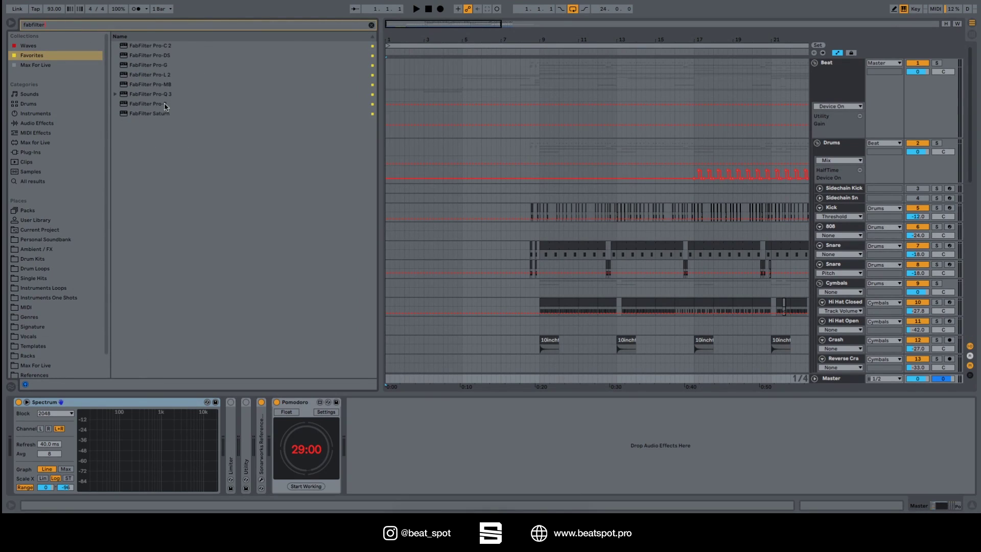
left_click(372, 25)
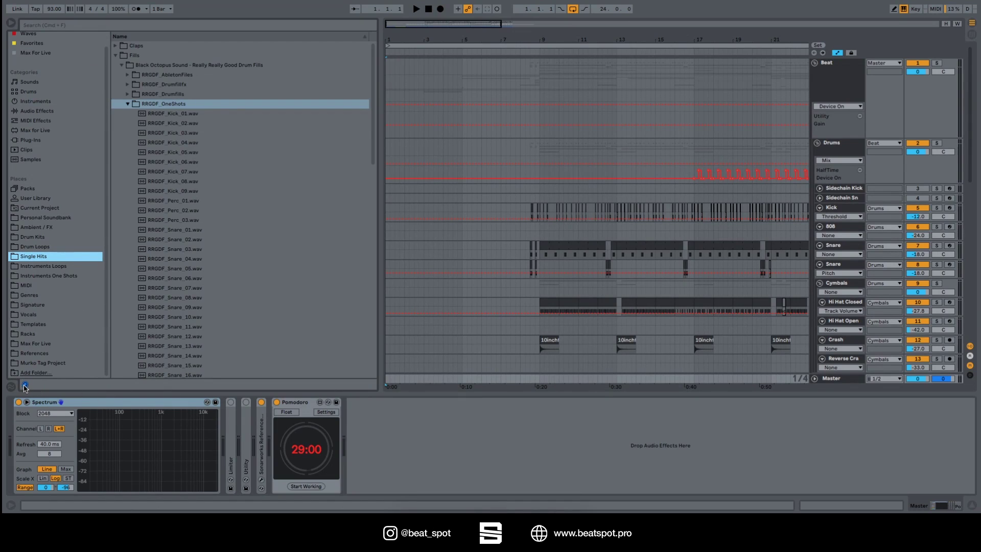
Preview RRGDF_Kick_02, RRGDF_Perc_03, RRGDF_Snare_06 and RRGDF_Snare_10 from the RRGDF_OneShots folder in Single Hits.
left_click(202, 123)
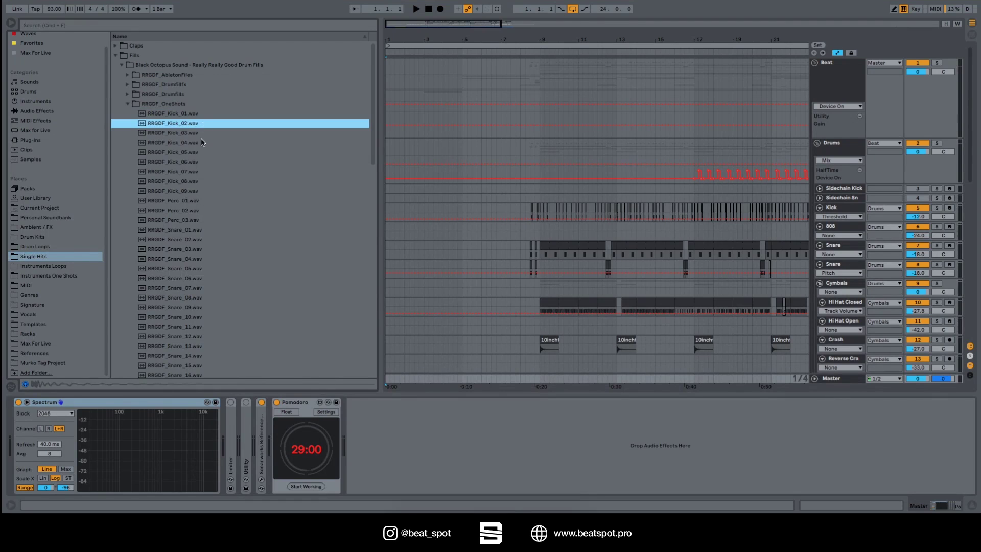
left_click(200, 221)
left_click(189, 278)
left_click(189, 317)
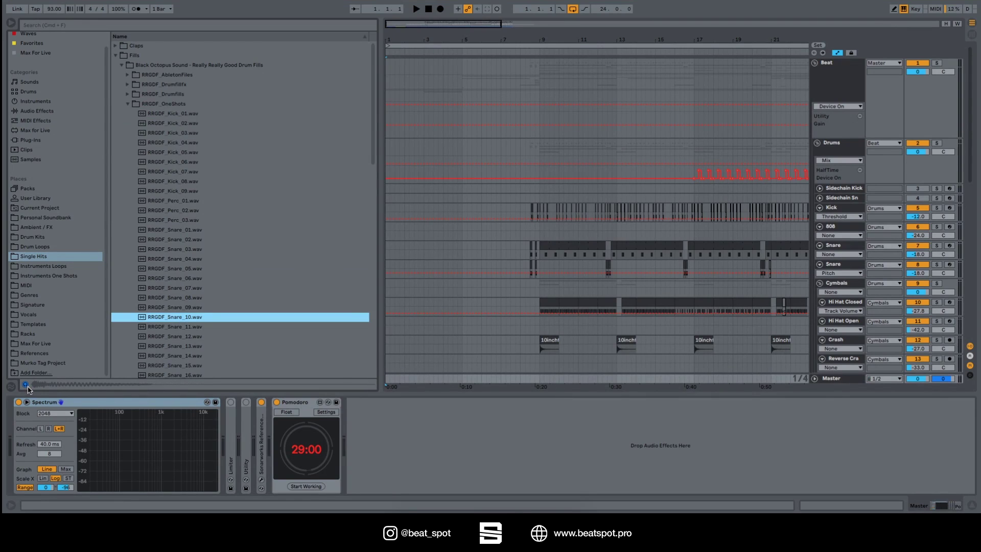
Switch sample preview off and select various snare, perc and kick samples in RRGDF_OneShots, ending on RRGDF_Snare_14.wav.
left_click(199, 297)
left_click(189, 268)
left_click(176, 210)
left_click(177, 161)
left_click(176, 123)
left_click(176, 259)
left_click(176, 317)
left_click(176, 356)
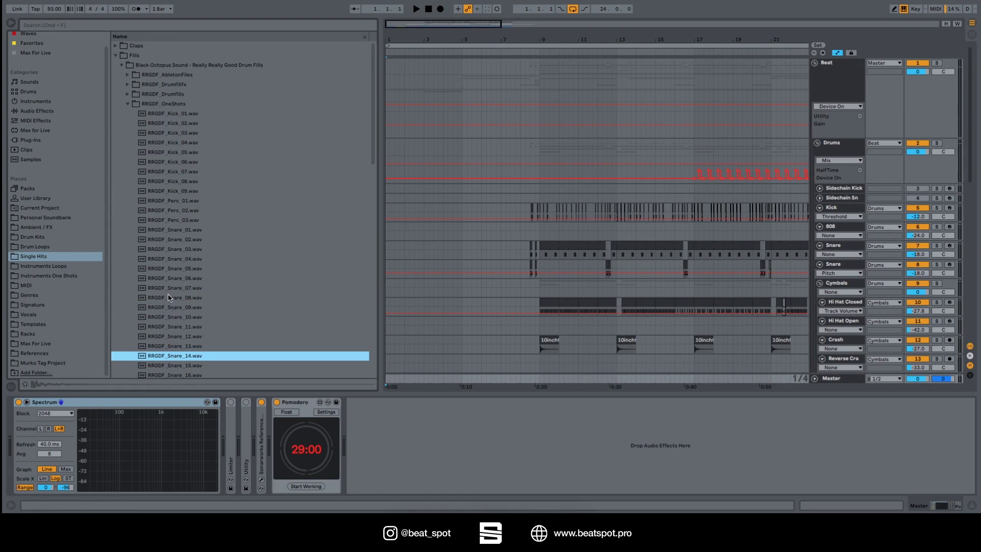
scroll(170, 297, "down", 3)
scroll(170, 297, "up", 3)
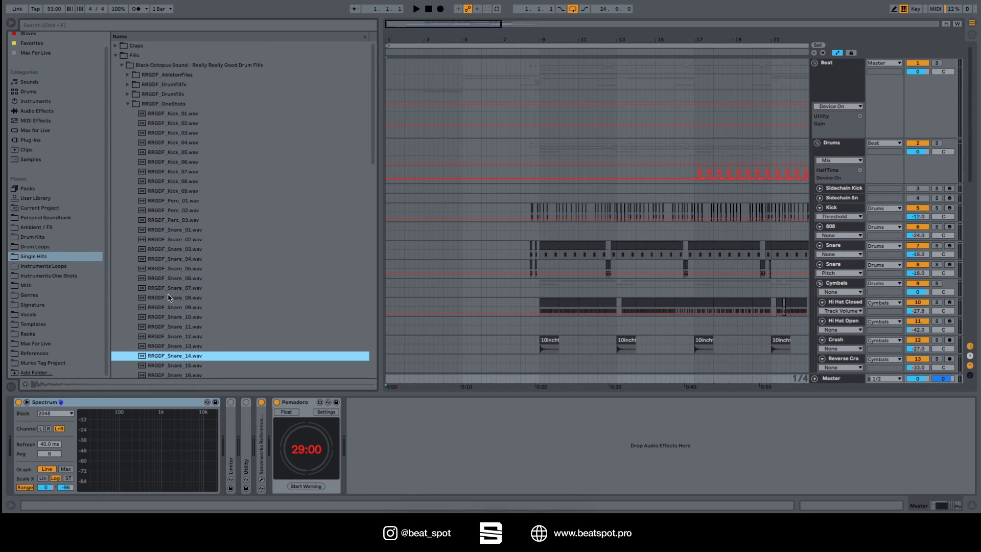